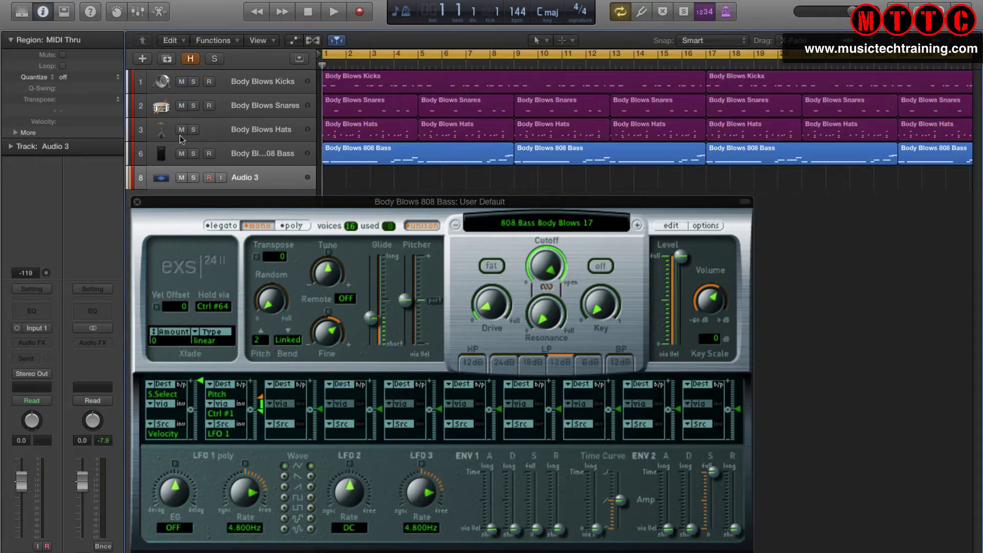
- Play the arrangement from bar 5, audition the Electric Bass track soloed, and restore the full mix
{"action": "key", "text": "space"}
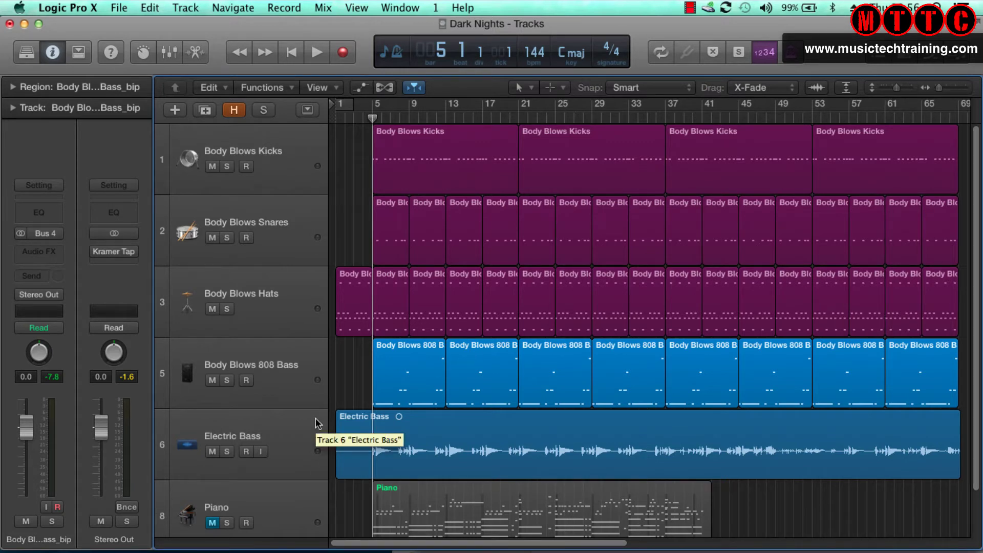
{"action": "key", "text": "space"}
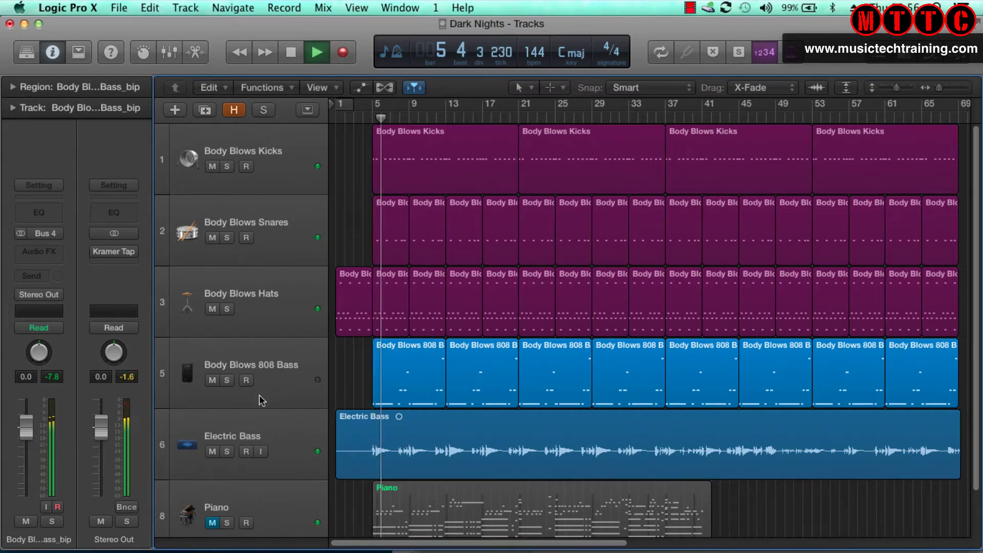
{"action": "left_click", "coordinate": [227, 450]}
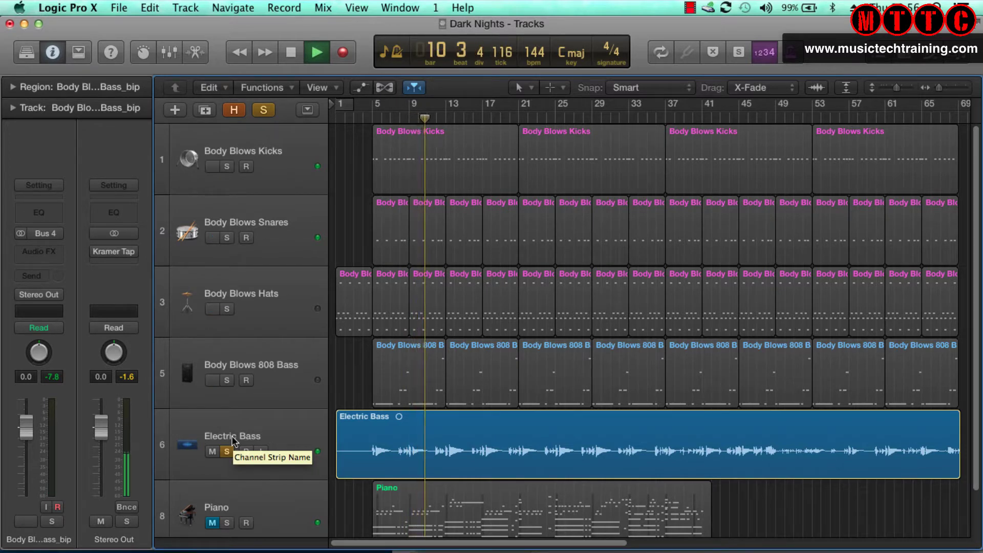
{"action": "key", "text": "space"}
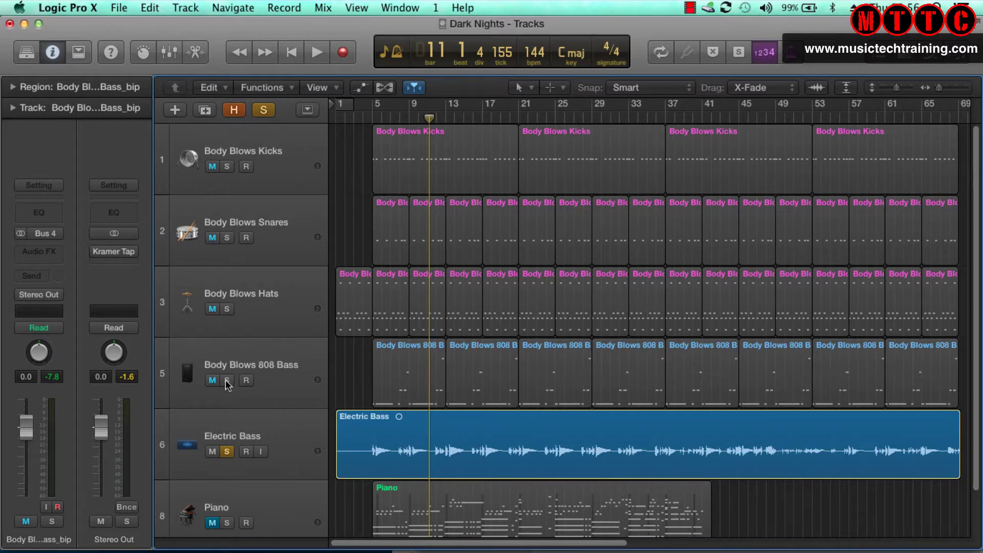
{"action": "left_click", "coordinate": [227, 450]}
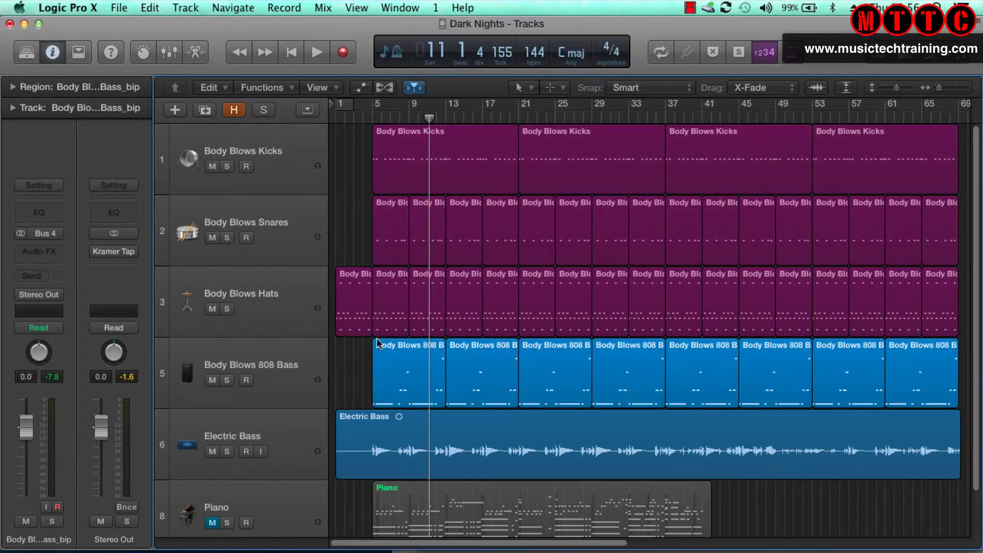
- Bounce all Body Blows 808 Bass regions in place to a new track, muting the source regions
{"action": "left_click_drag", "start_coordinate": [357, 367], "coordinate": [921, 360]}
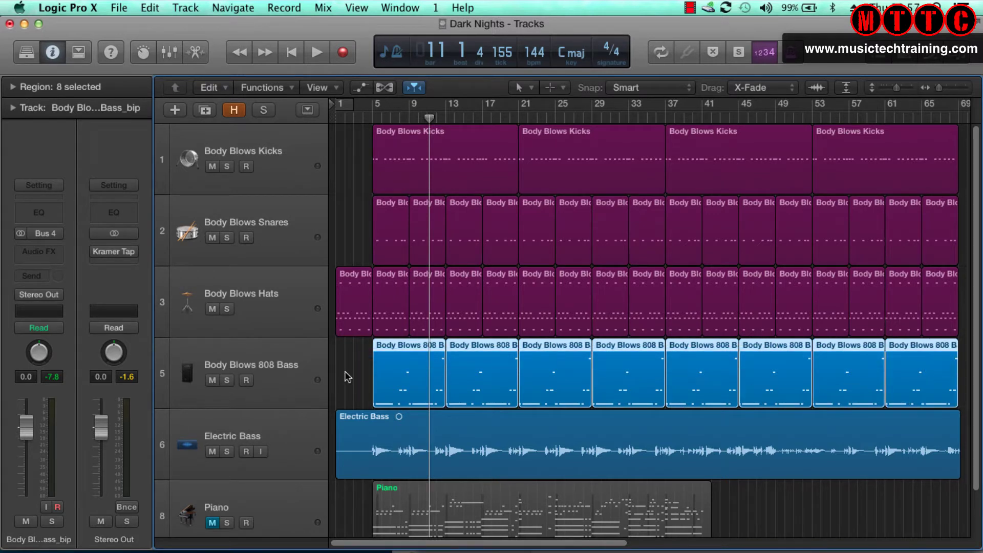
{"action": "key", "text": "ctrl+b"}
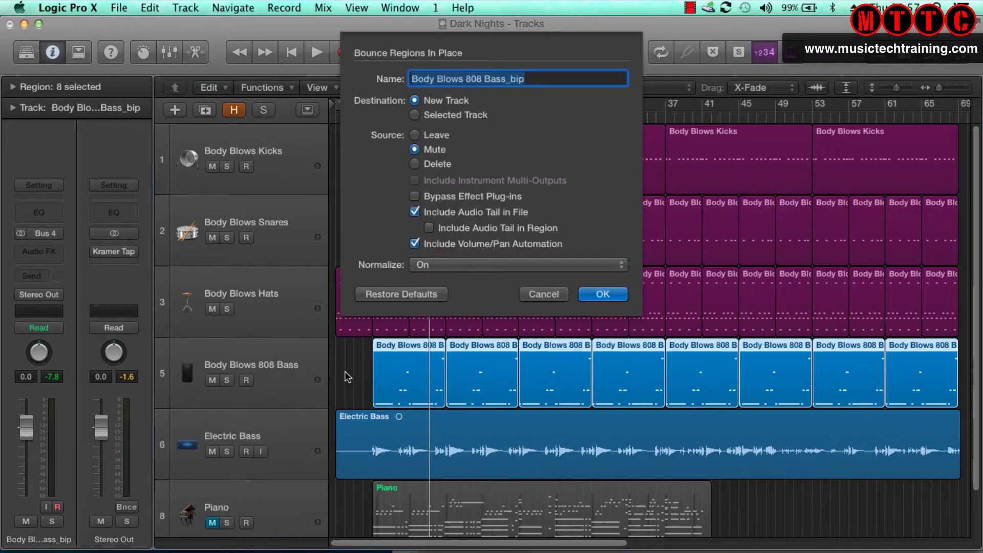
{"action": "key", "text": "Return"}
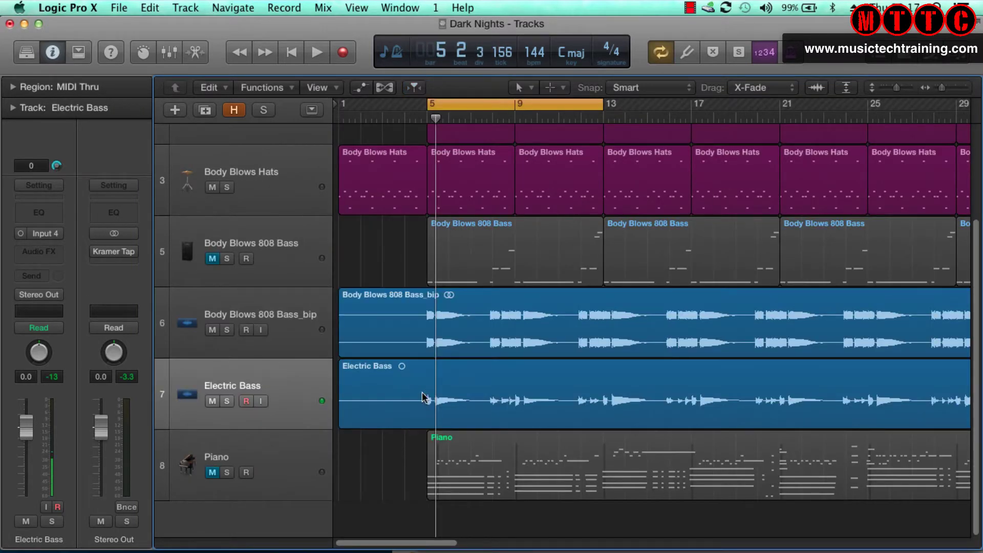
- Enable Flex on the Electric Bass track using the Flex Time - Monophonic algorithm
{"action": "left_click", "coordinate": [408, 383]}
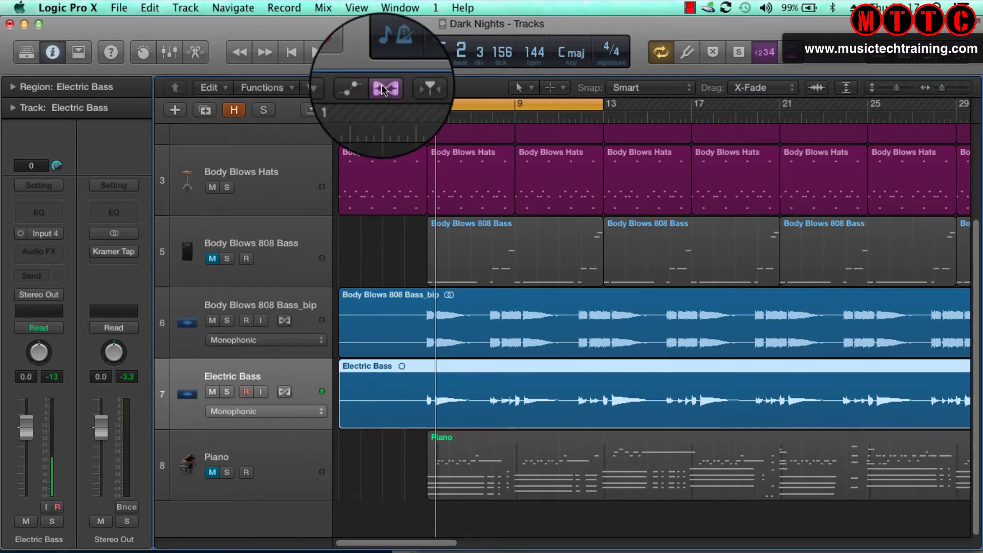
{"action": "left_click", "coordinate": [254, 413]}
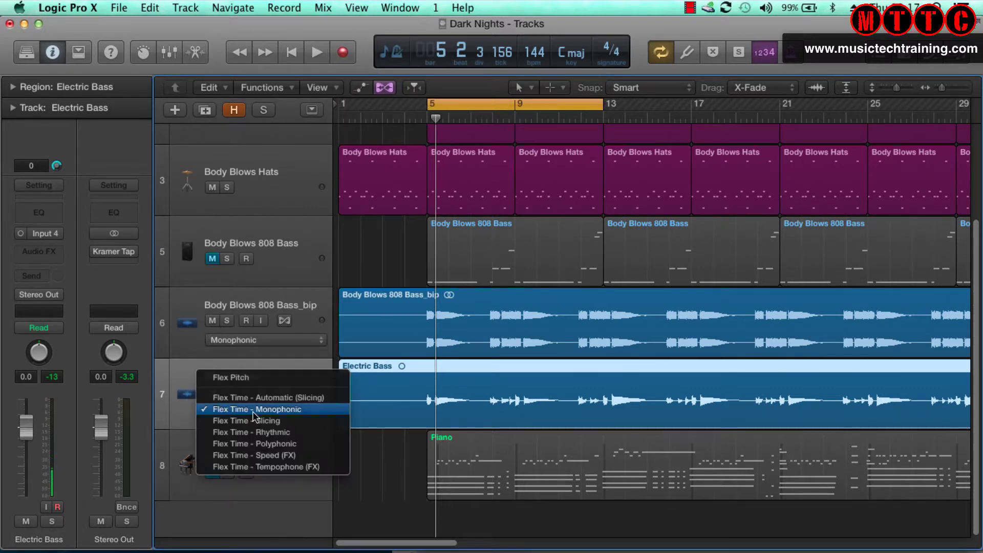
{"action": "left_click", "coordinate": [257, 413]}
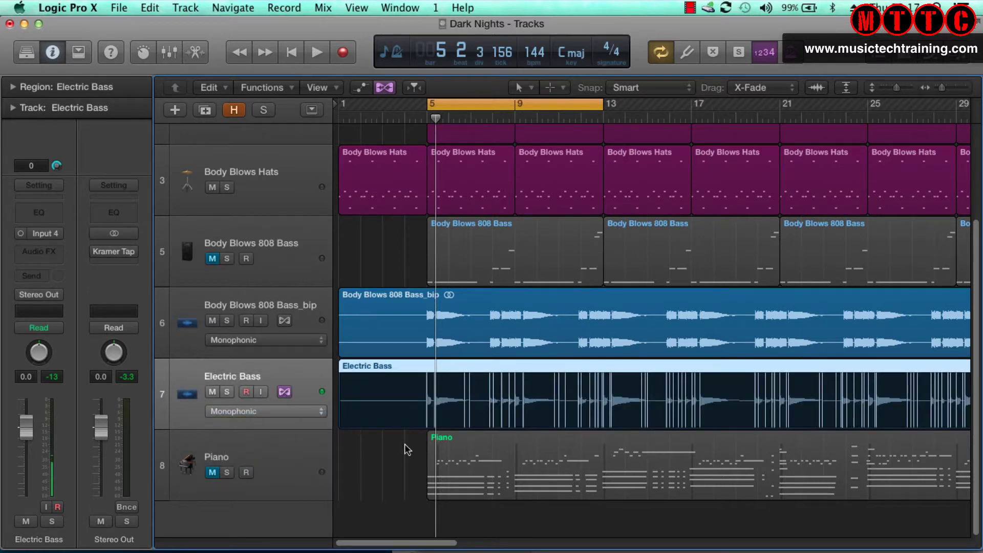
- Enlarge the 808 bounce and Electric Bass regions around bar 5, with the inspector hidden, to compare their note starts
{"action": "left_click", "coordinate": [289, 309], "text": "shift"}
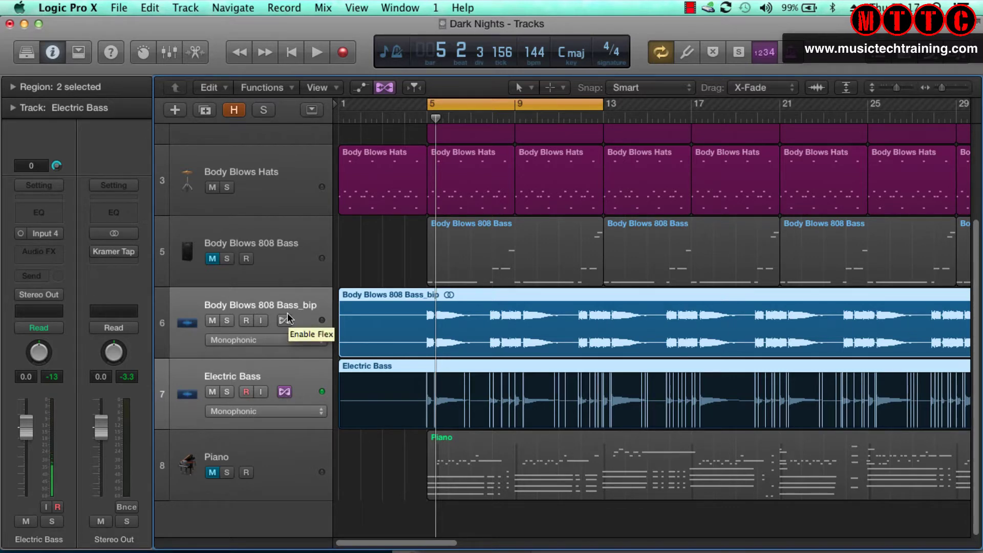
{"action": "key", "text": "z"}
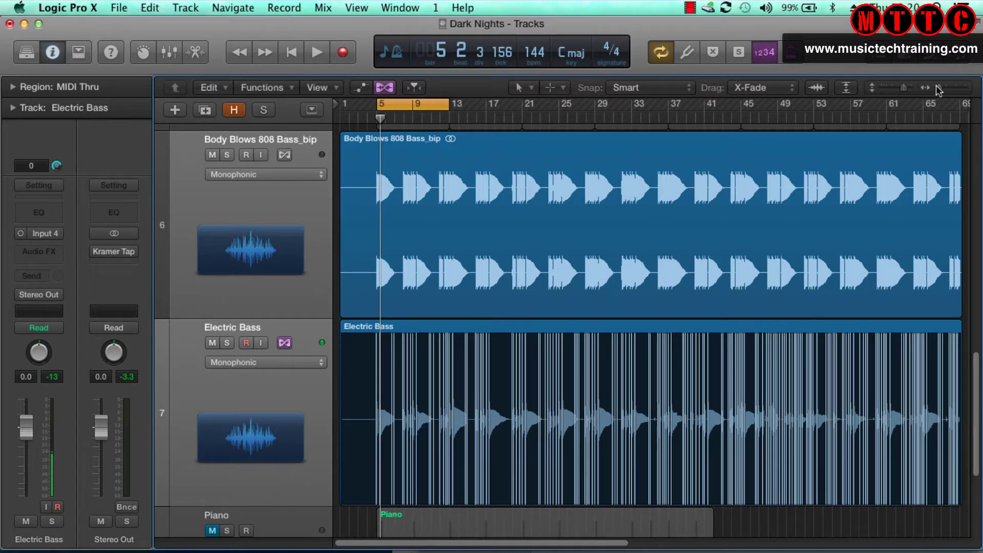
{"action": "left_click_drag", "start_coordinate": [941, 85], "coordinate": [943, 87]}
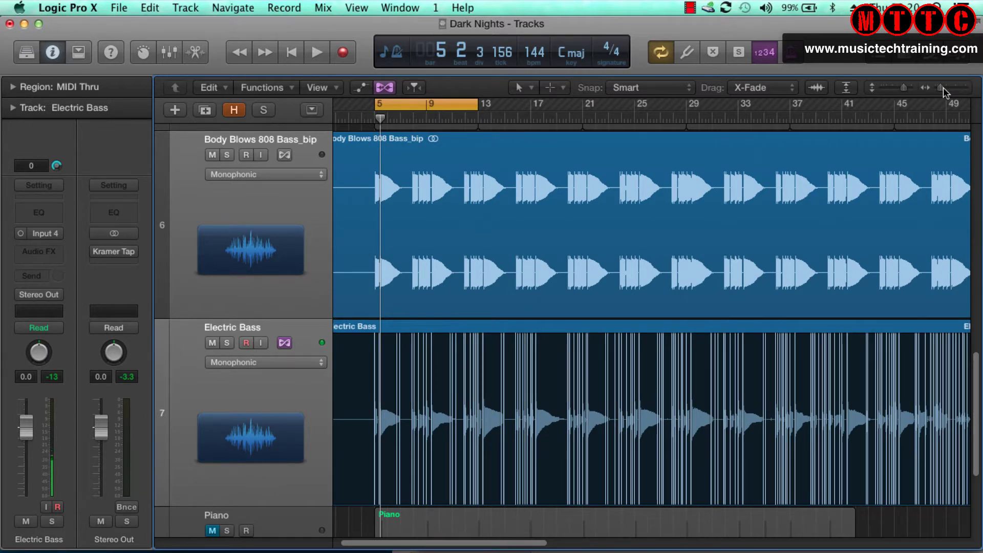
{"action": "key", "text": "super+Right"}
{"action": "key", "text": "super+Right"}
{"action": "key", "text": "super+Right"}
{"action": "key", "text": "super+Right"}
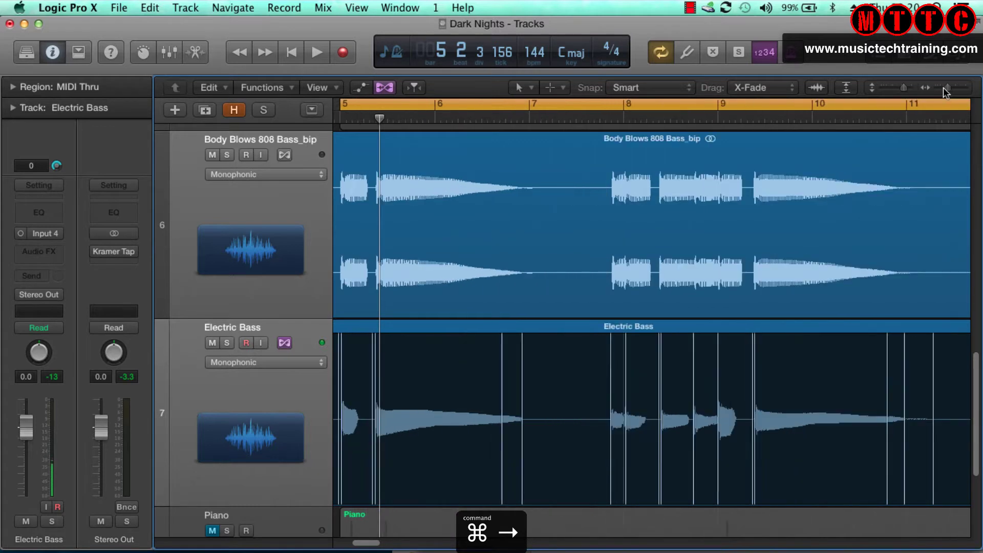
{"action": "key", "text": "super+Right"}
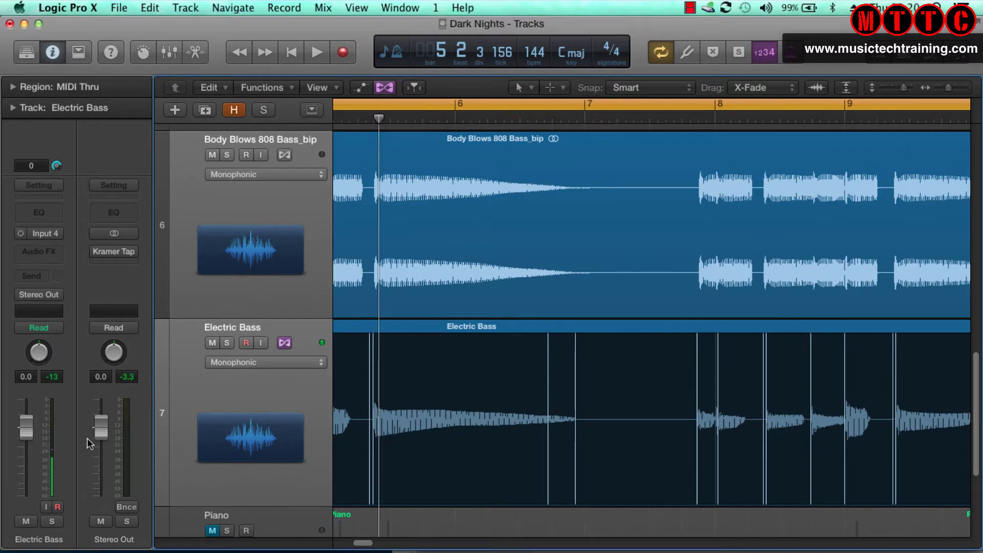
{"action": "key", "text": "i"}
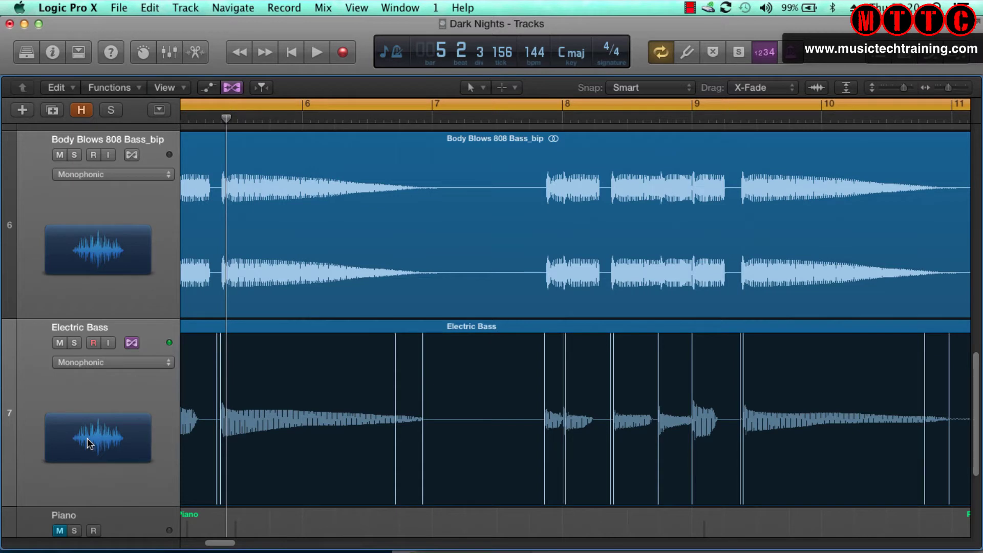
{"action": "left_click_drag", "start_coordinate": [216, 545], "coordinate": [208, 546]}
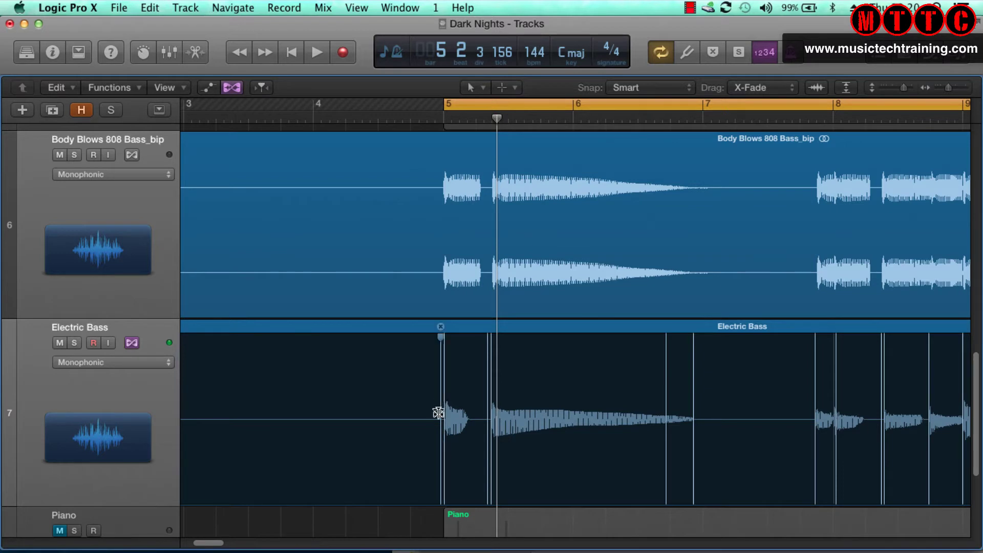
- Move the flex markers of the first two Electric Bass notes in bar 5 to match the 808 bass note starts
{"action": "left_click", "coordinate": [443, 432]}
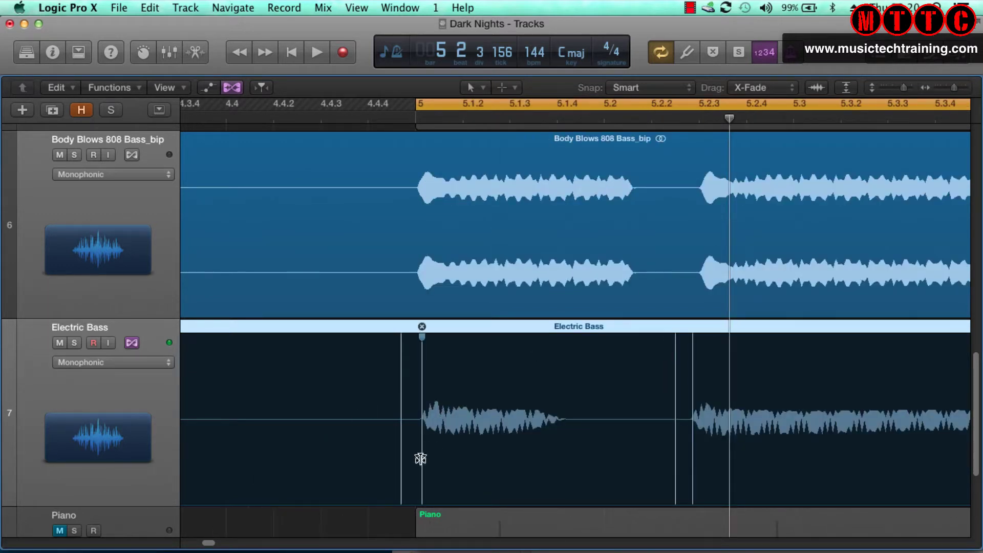
{"action": "left_click", "coordinate": [420, 458]}
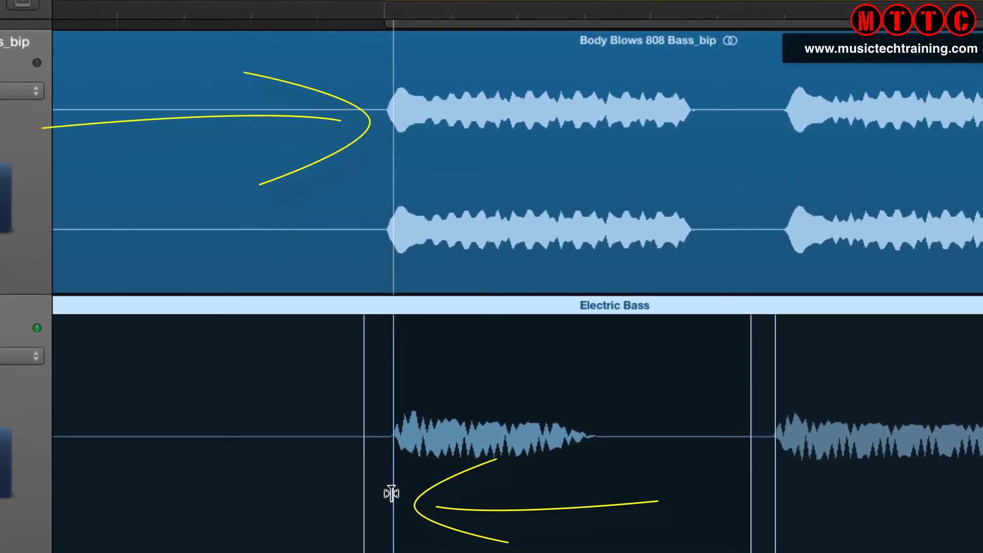
{"action": "left_click", "coordinate": [391, 493]}
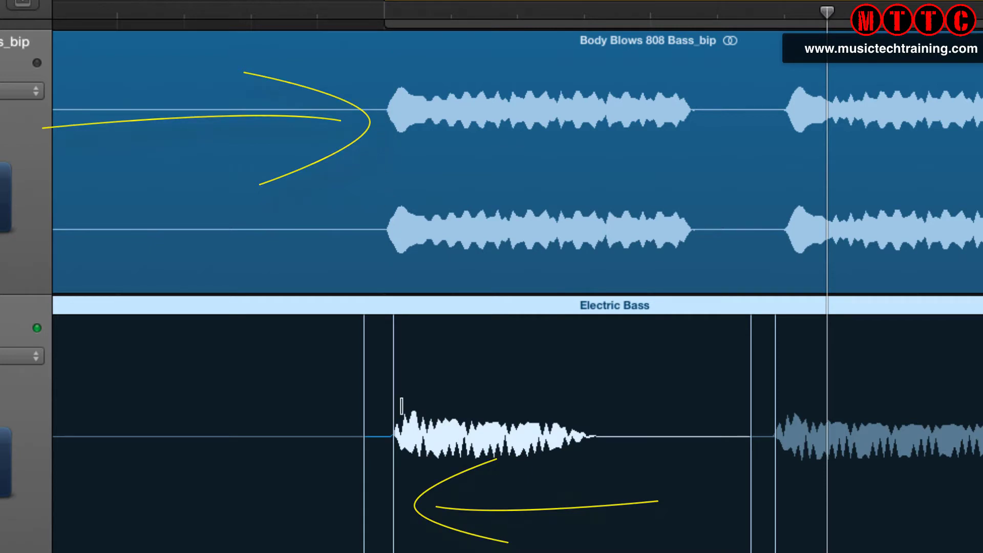
{"action": "left_click_drag", "start_coordinate": [393, 508], "coordinate": [388, 509]}
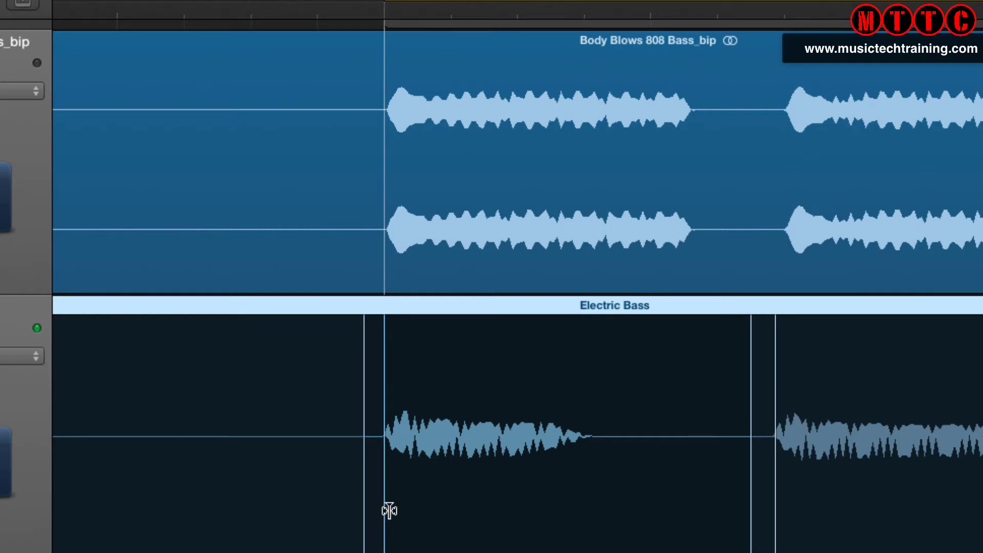
{"action": "left_click_drag", "start_coordinate": [389, 511], "coordinate": [389, 511]}
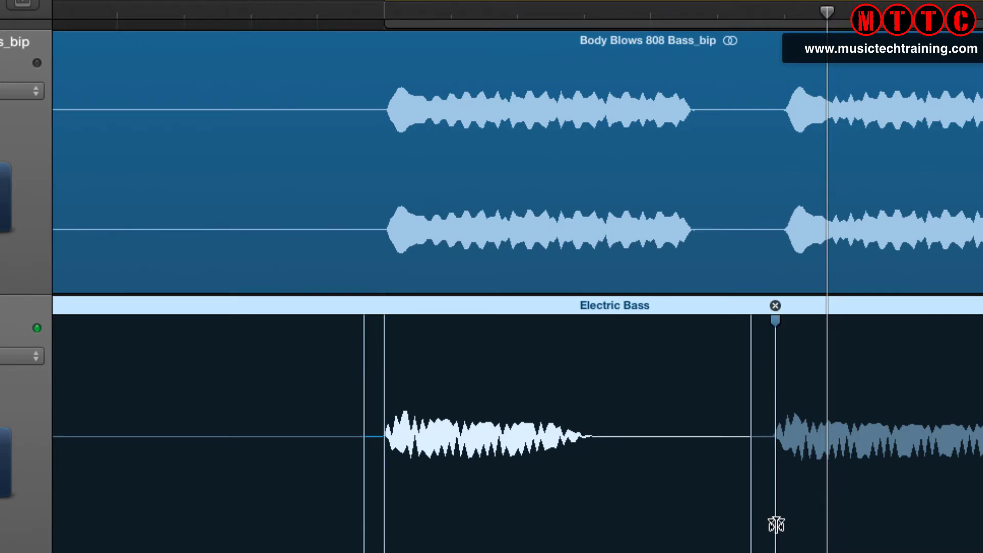
{"action": "left_click_drag", "start_coordinate": [776, 525], "coordinate": [782, 526]}
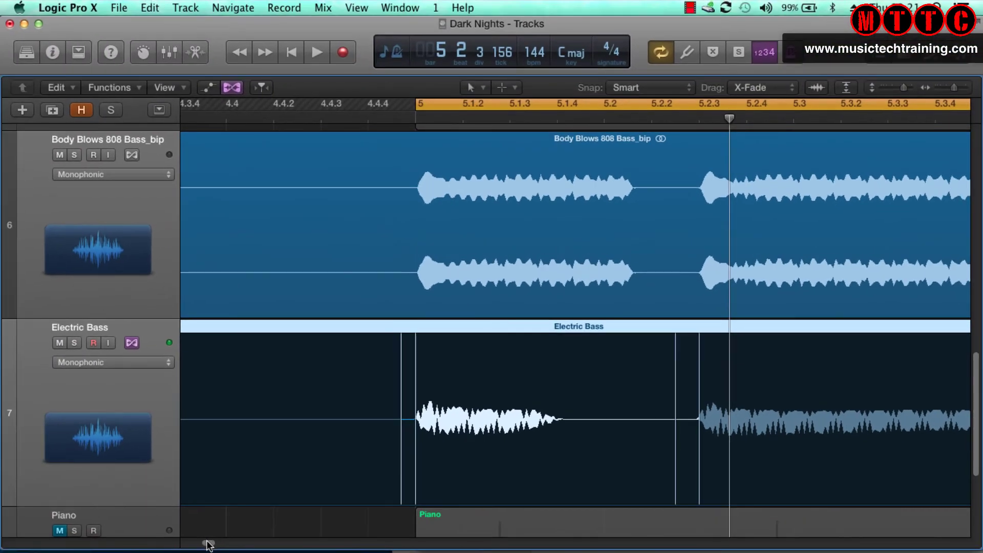
- Align the Electric Bass notes near 7.4.3 and 8.2.3 with the 808 bass by moving their flex markers
{"action": "left_click_drag", "start_coordinate": [208, 543], "coordinate": [222, 543]}
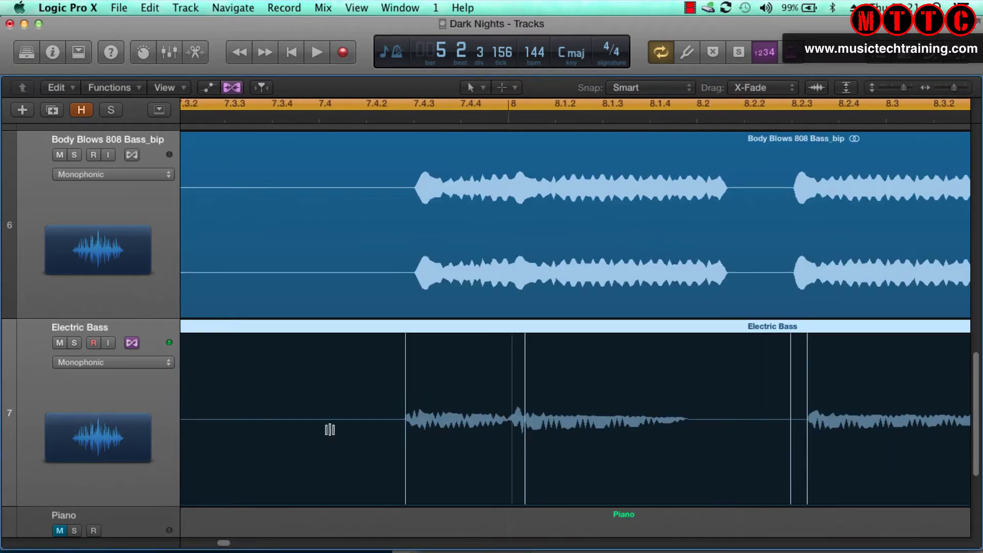
{"action": "mouse_move", "coordinate": [406, 463]}
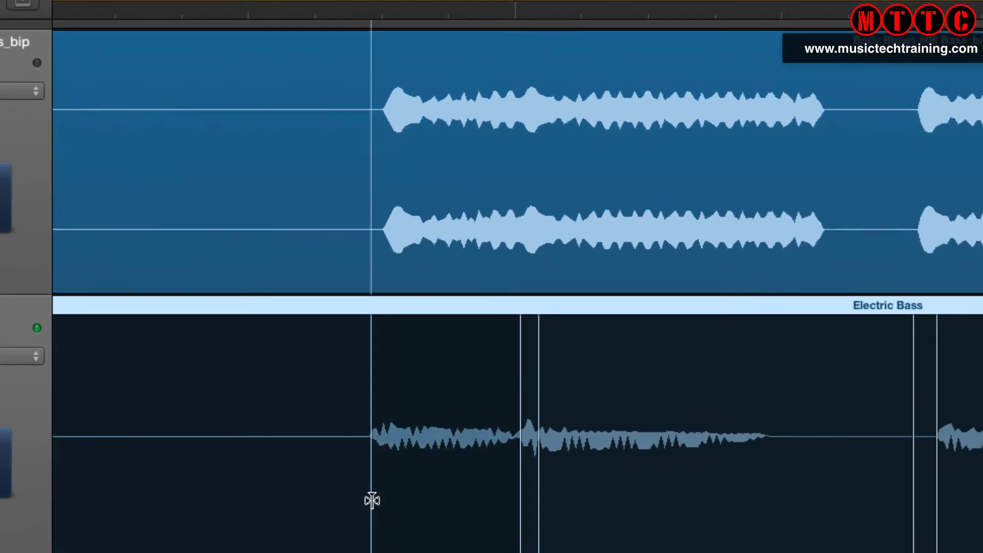
{"action": "left_click_drag", "start_coordinate": [372, 500], "coordinate": [382, 500]}
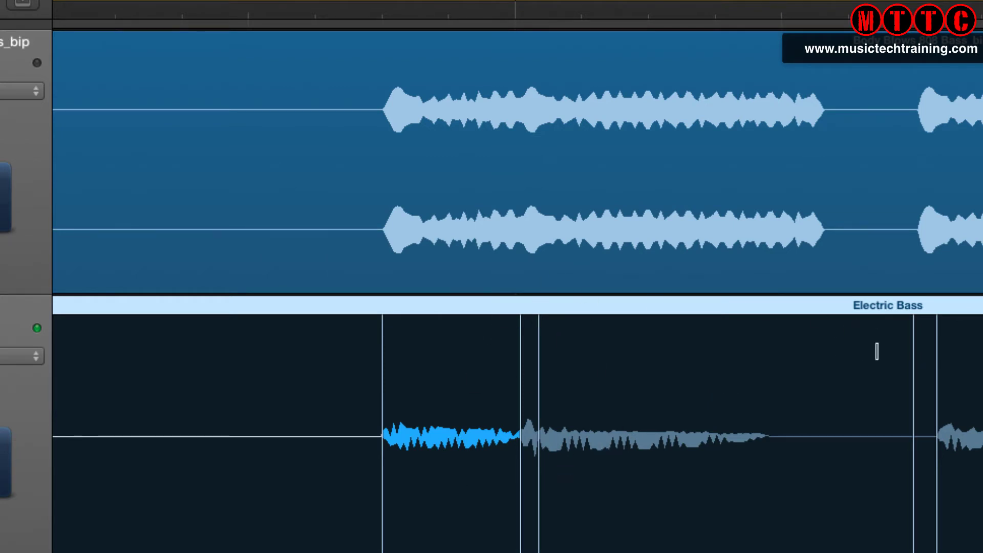
{"action": "mouse_move", "coordinate": [935, 478]}
{"action": "left_click_drag", "start_coordinate": [939, 505], "coordinate": [921, 509]}
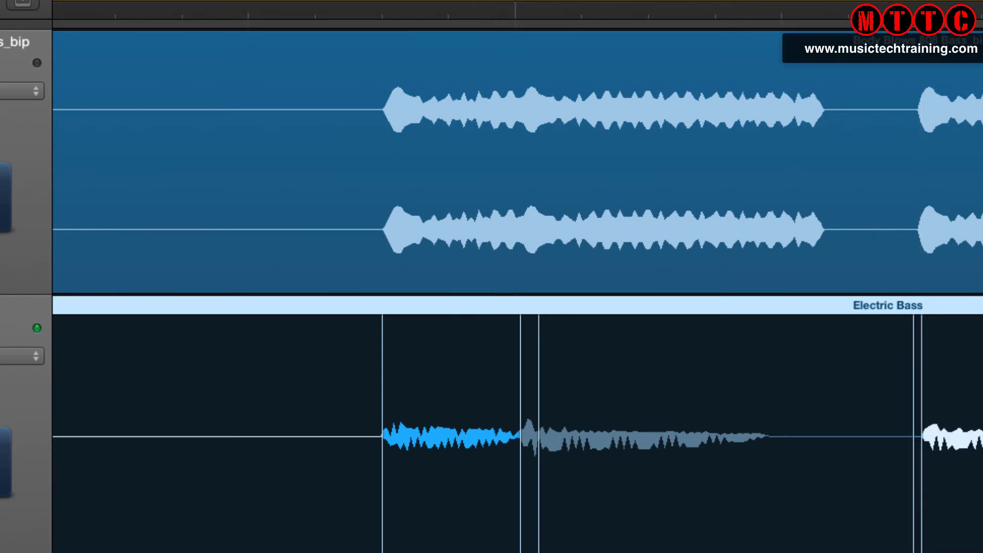
- Shift the Electric Bass flex markers near 8.4 and bar 9 onto the matching 808 bass note starts
{"action": "scroll", "coordinate": [694, 530], "scroll_direction": "right", "scroll_amount": 10}
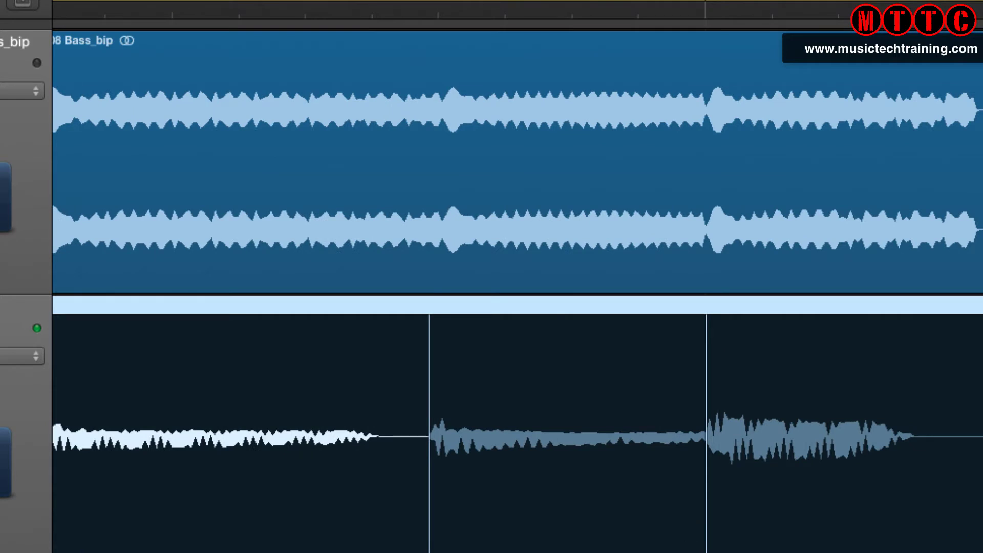
{"action": "left_click_drag", "start_coordinate": [429, 509], "coordinate": [446, 506]}
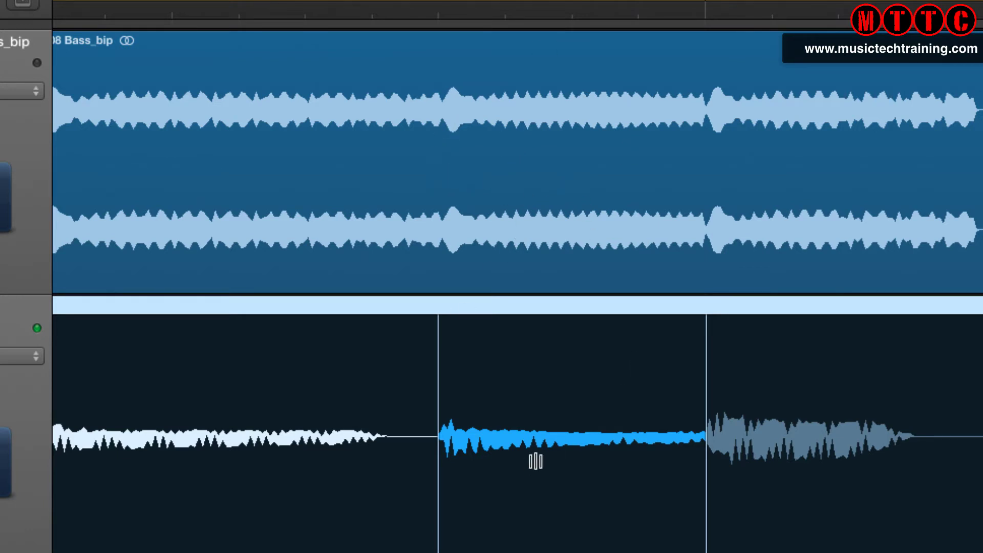
{"action": "mouse_move", "coordinate": [706, 496]}
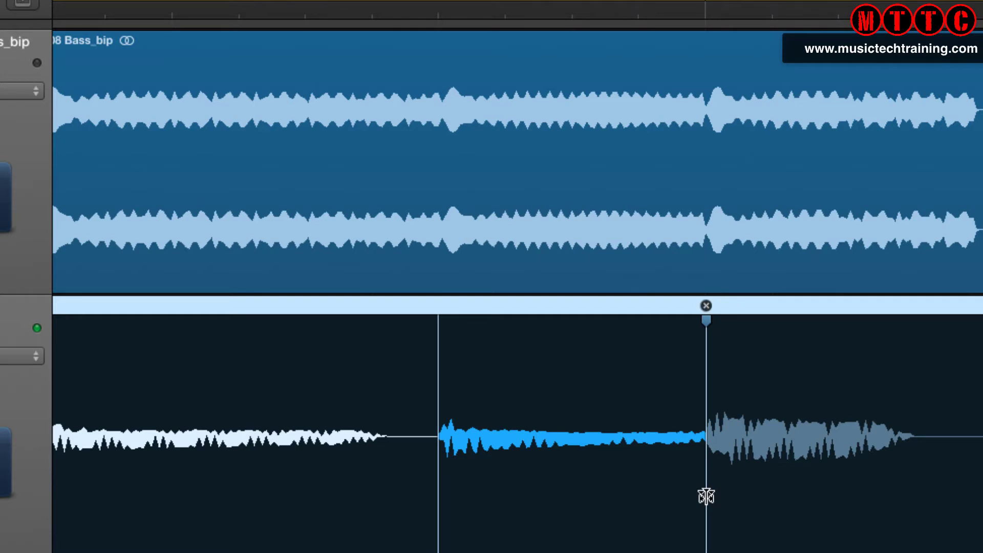
{"action": "left_click_drag", "start_coordinate": [706, 496], "coordinate": [708, 498]}
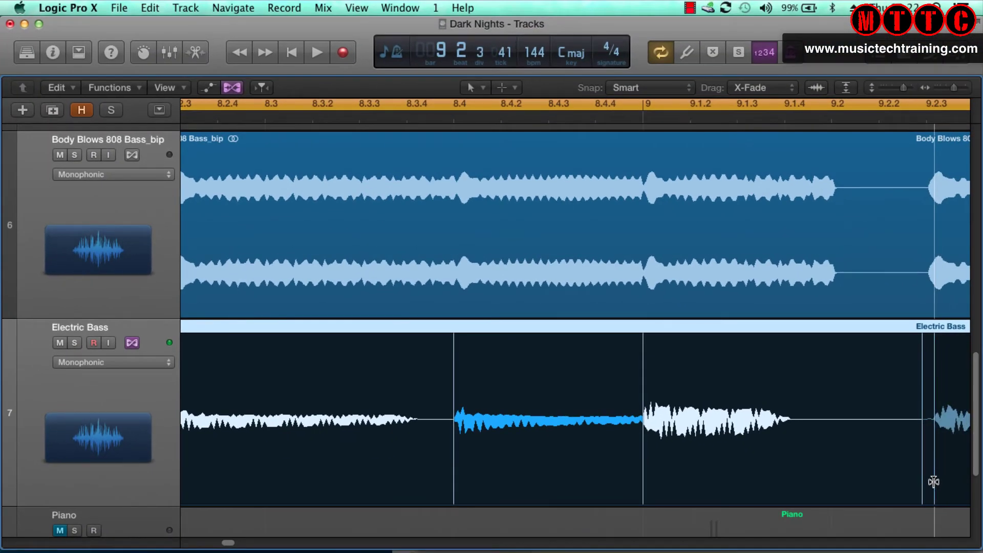
- Align the Electric Bass note near 9.2.3 with the 808 bass and check the bar 9 marker alignment
{"action": "left_click_drag", "start_coordinate": [933, 481], "coordinate": [927, 483]}
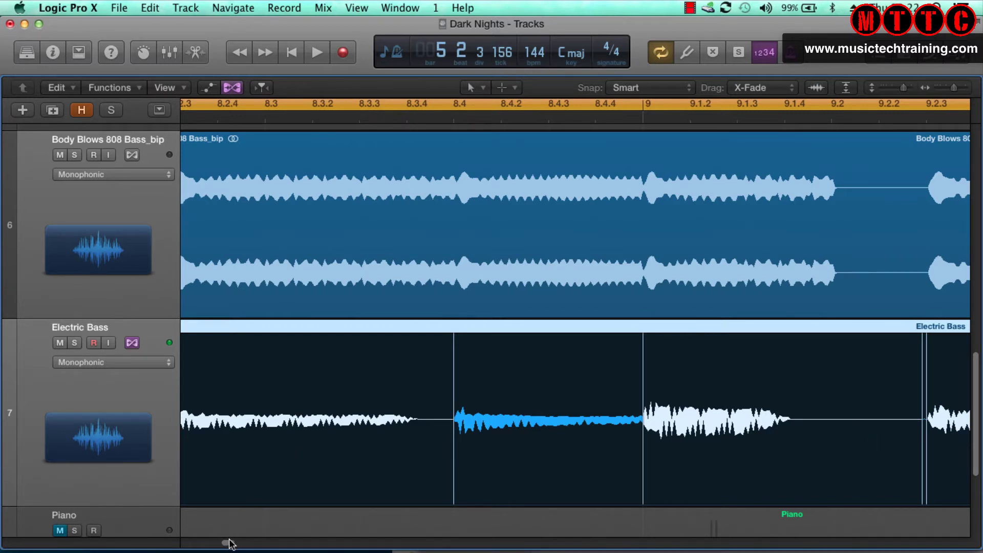
{"action": "left_click_drag", "start_coordinate": [228, 544], "coordinate": [231, 545]}
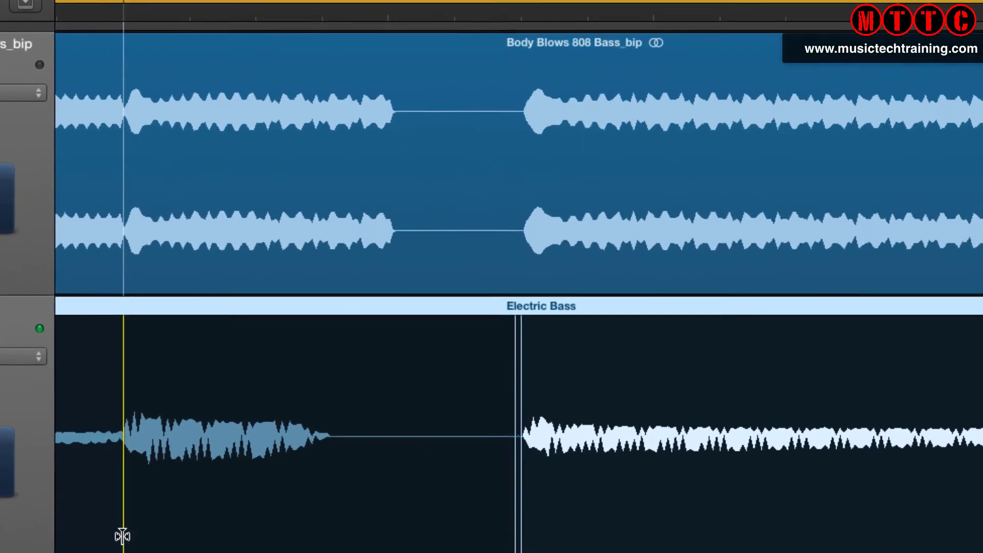
{"action": "left_click", "coordinate": [518, 494]}
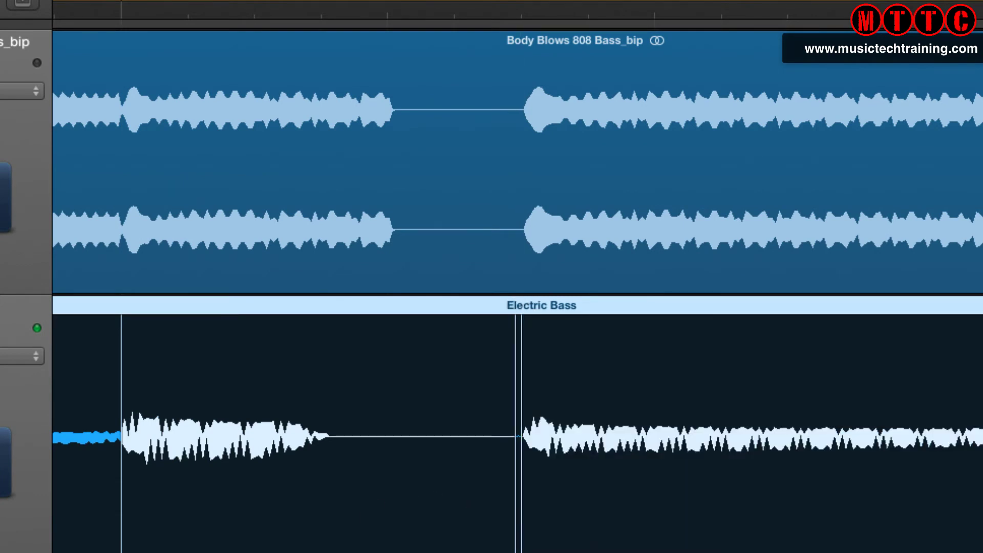
- Move the Electric Bass flex markers near 11.4.3 and bar 12 onto the matching 808 bass note starts
{"action": "scroll", "coordinate": [517, 419], "scroll_direction": "right", "scroll_amount": 15}
{"action": "scroll", "coordinate": [517, 420], "scroll_direction": "right", "scroll_amount": 15}
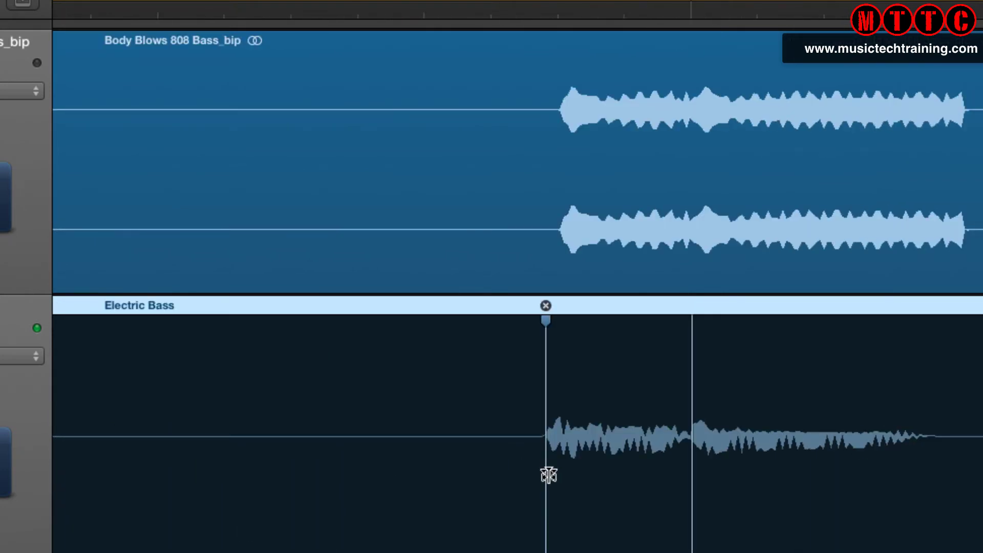
{"action": "left_click_drag", "start_coordinate": [548, 478], "coordinate": [549, 478]}
{"action": "left_click_drag", "start_coordinate": [553, 477], "coordinate": [557, 476]}
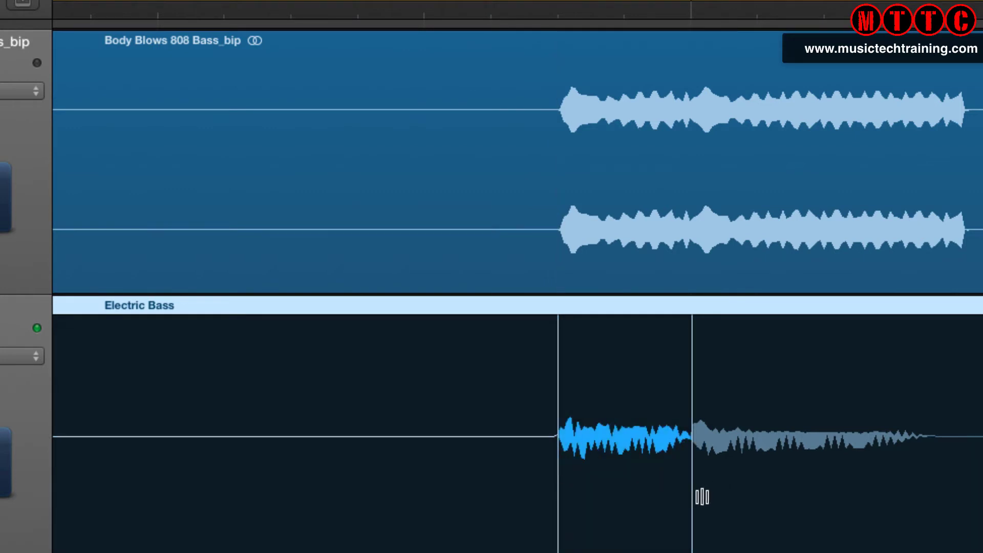
{"action": "left_click_drag", "start_coordinate": [691, 493], "coordinate": [697, 496]}
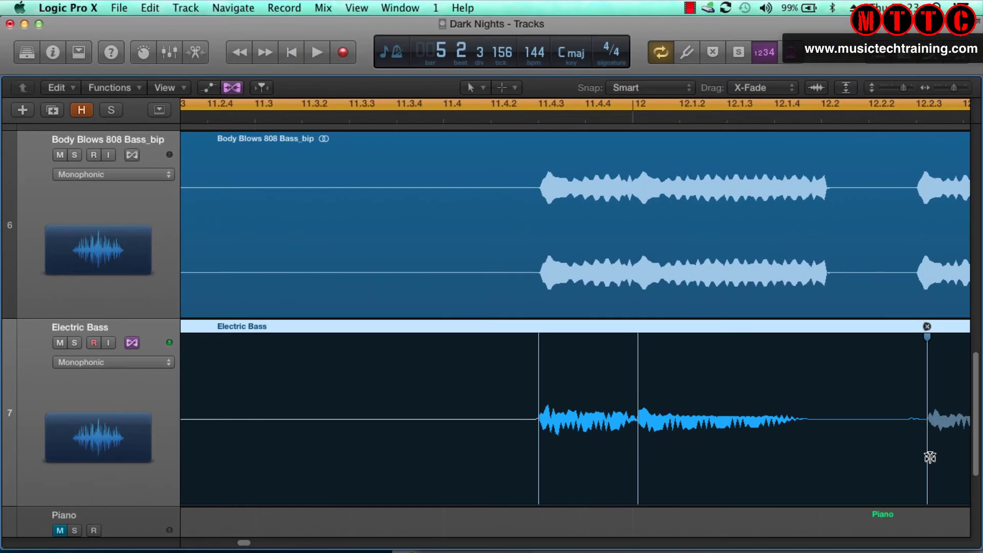
- Align the Electric Bass notes near 12.2.3 and 12.3.3 with the 808 bass by shifting their flex markers
{"action": "left_click_drag", "start_coordinate": [925, 461], "coordinate": [921, 461]}
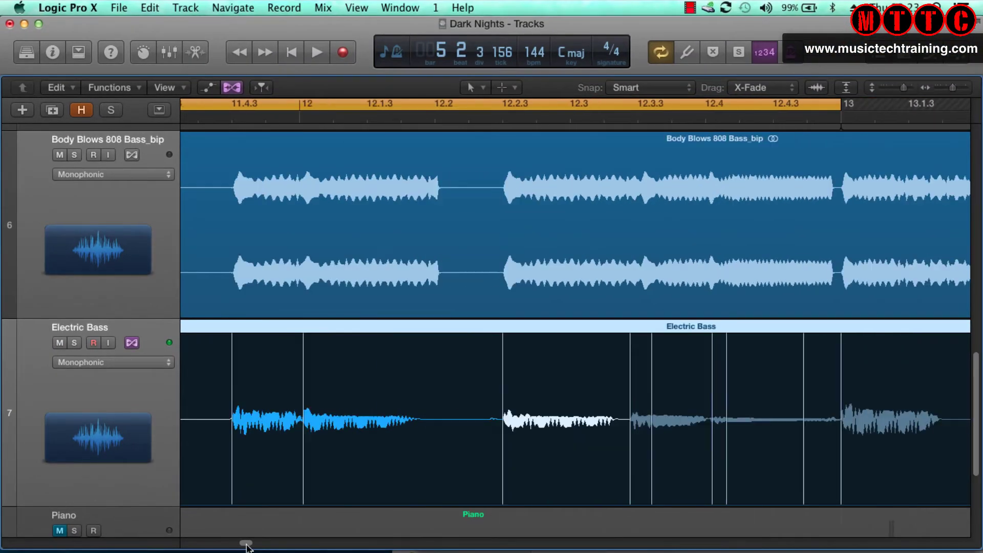
{"action": "left_click_drag", "start_coordinate": [246, 544], "coordinate": [248, 544]}
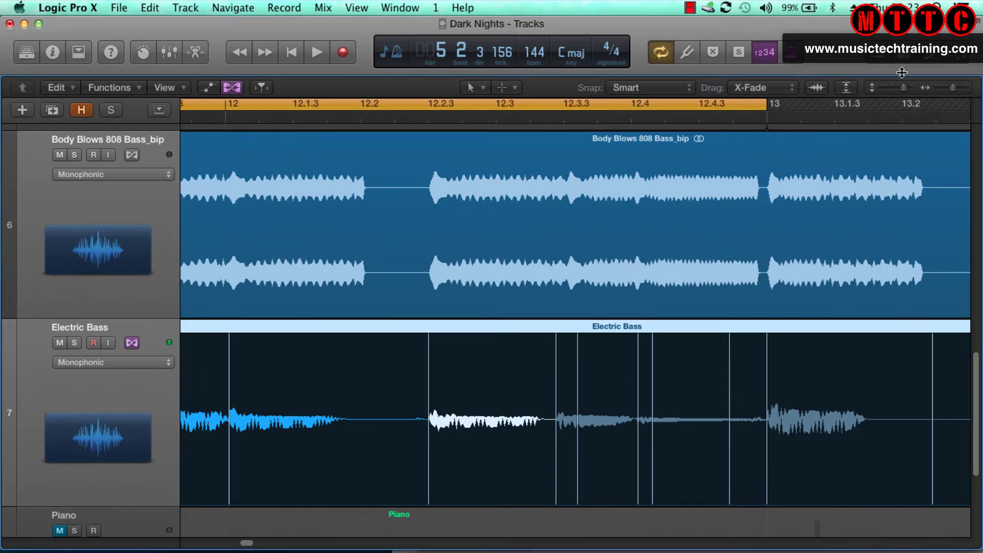
{"action": "left_click_drag", "start_coordinate": [952, 86], "coordinate": [954, 85]}
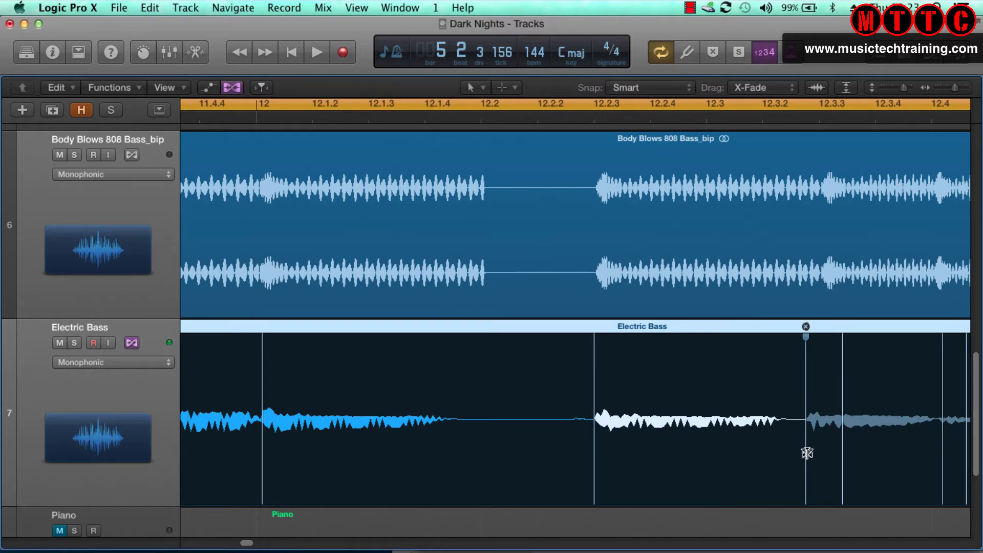
{"action": "left_click_drag", "start_coordinate": [807, 454], "coordinate": [821, 452]}
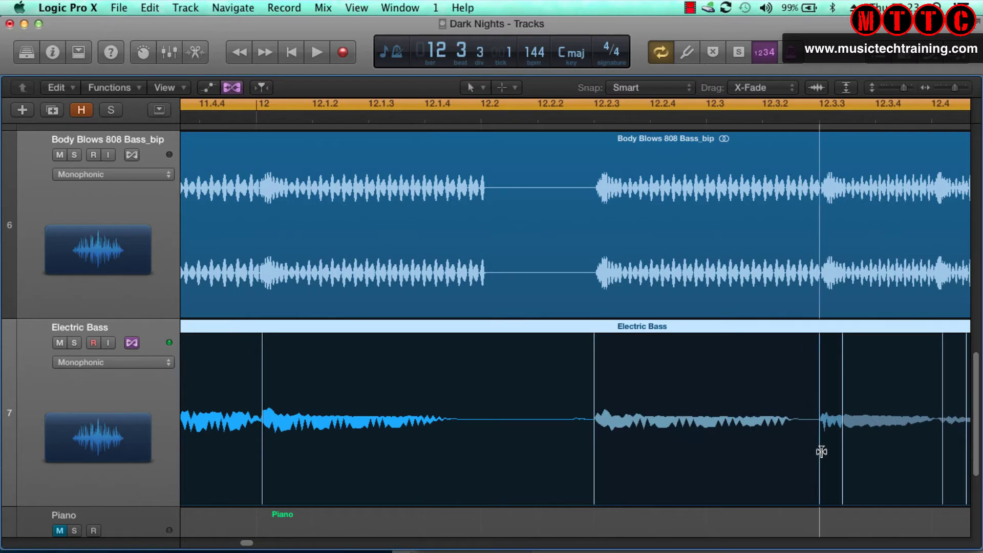
{"action": "left_click", "coordinate": [594, 477]}
{"action": "left_click_drag", "start_coordinate": [595, 477], "coordinate": [596, 477]}
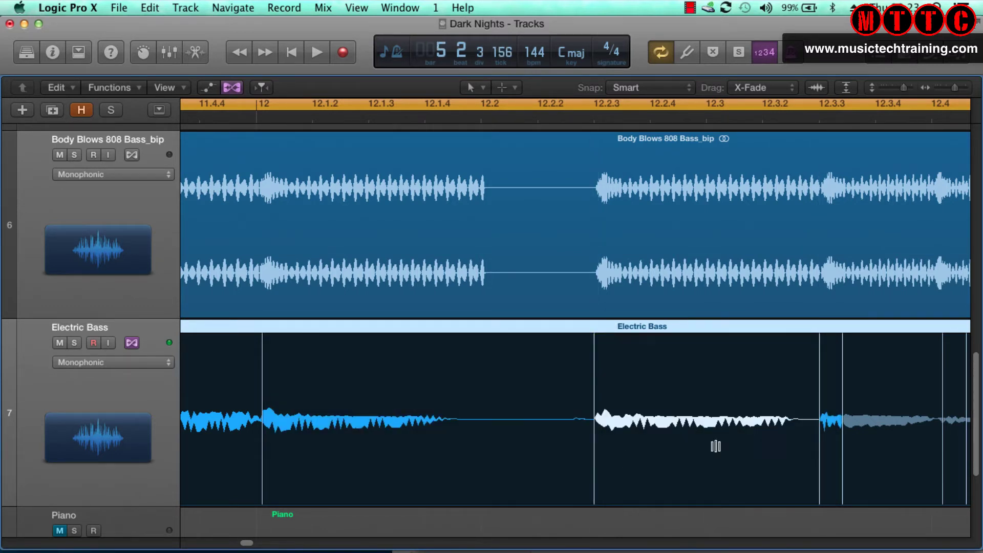
- Shift the Electric Bass flex marker near 12.4 onto the 808 bass note start and check the bar 13 marker alignment
{"action": "left_click", "coordinate": [942, 467]}
{"action": "left_click_drag", "start_coordinate": [943, 467], "coordinate": [937, 468]}
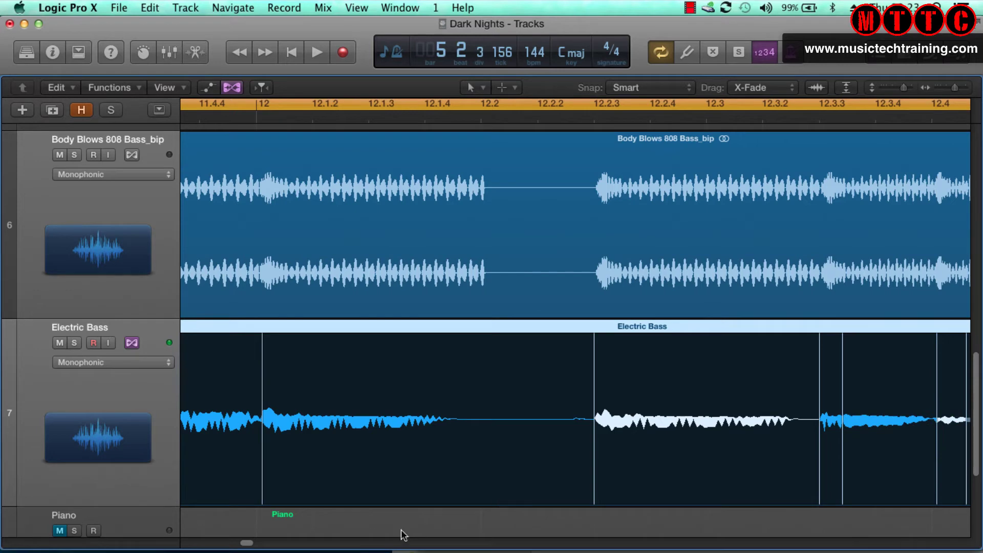
{"action": "left_click_drag", "start_coordinate": [250, 545], "coordinate": [247, 542]}
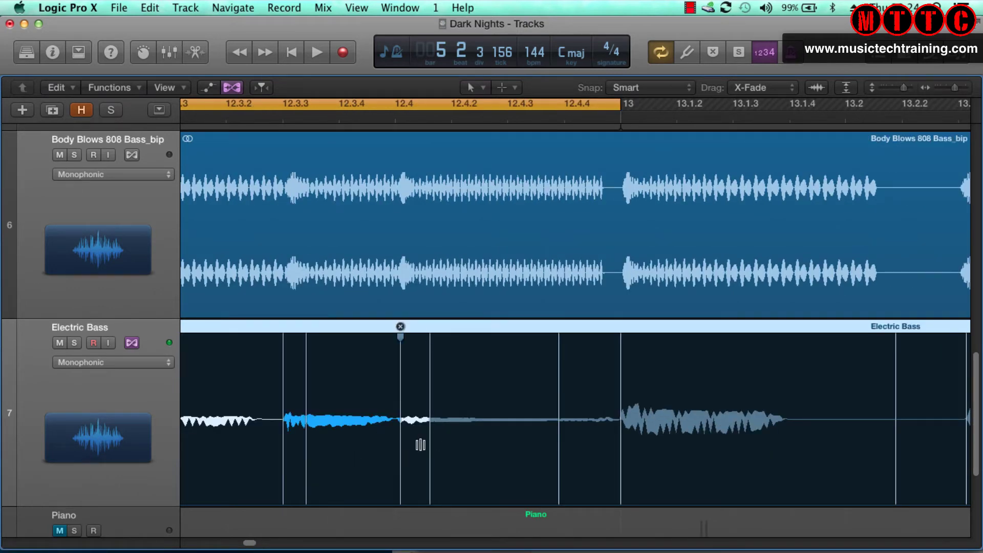
{"action": "left_click", "coordinate": [621, 454]}
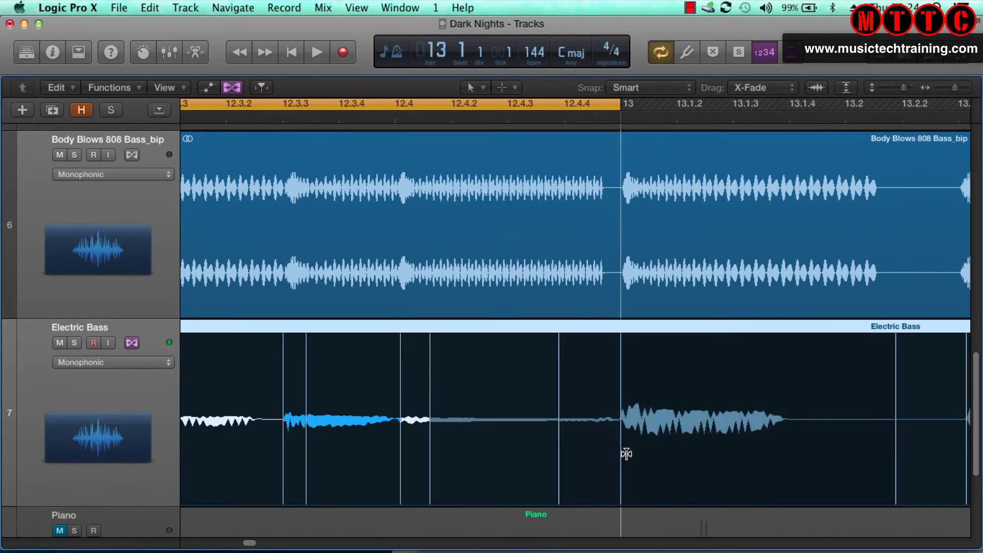
{"action": "left_click_drag", "start_coordinate": [625, 453], "coordinate": [625, 454]}
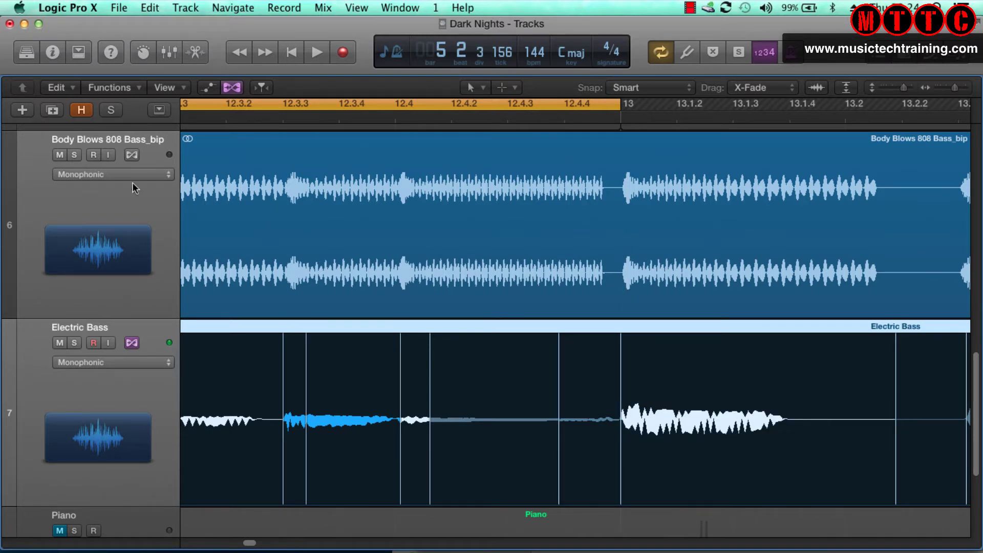
- Solo the Body Blows 808 Bass_bip and Electric Bass tracks and play them together from bar 5 to check the timing
{"action": "left_click", "coordinate": [74, 154]}
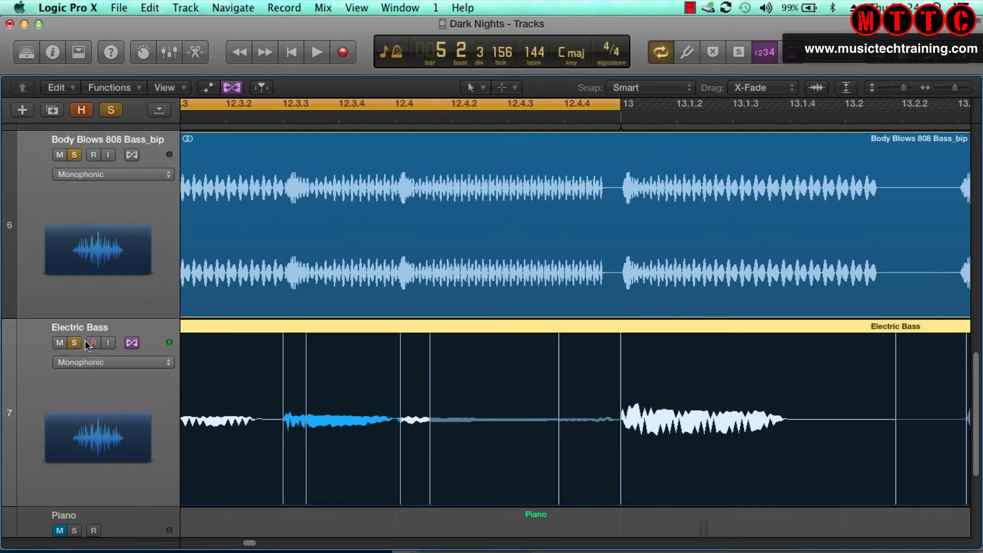
{"action": "key", "text": "space"}
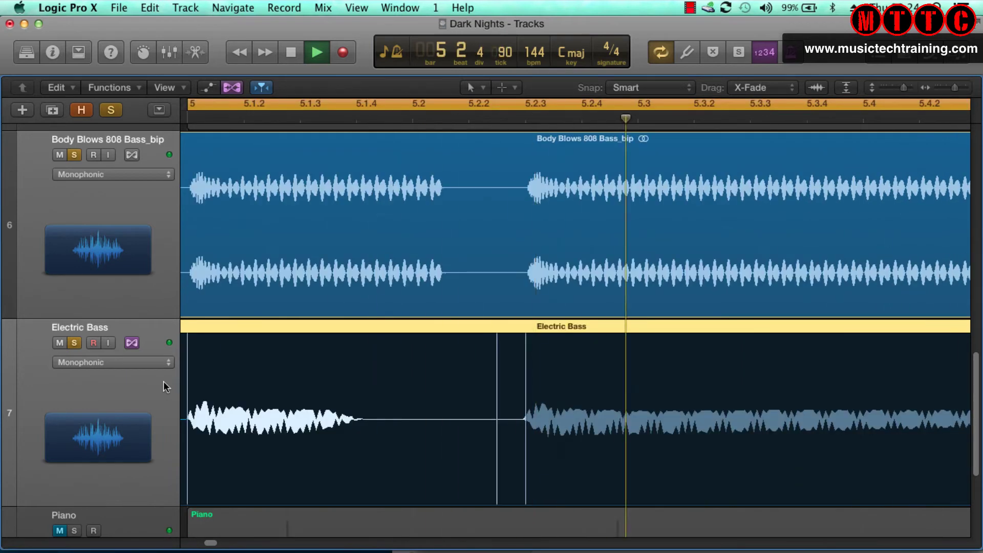
{"action": "key", "text": "space"}
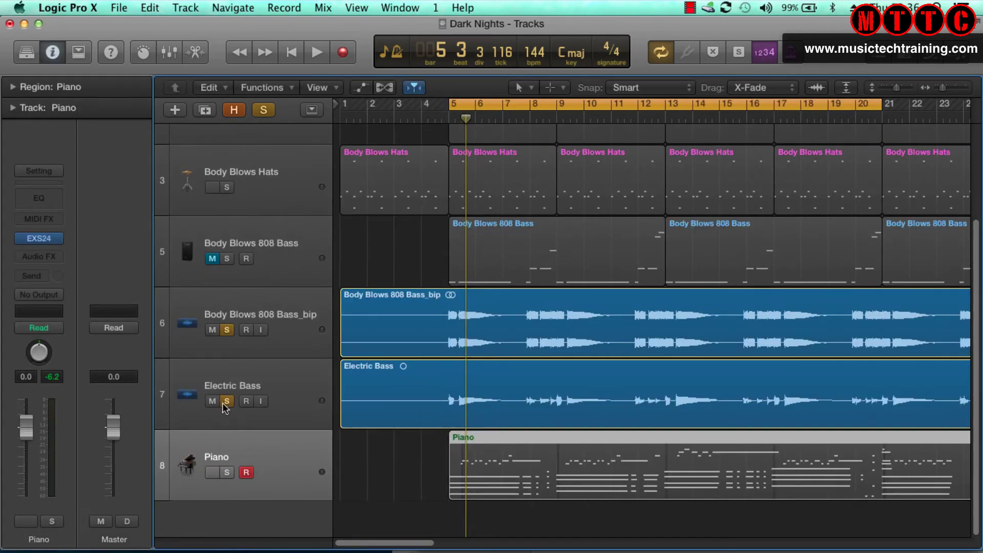
- Play the cycled section and turn off all solos to hear both basses within the full arrangement
{"action": "key", "text": "space"}
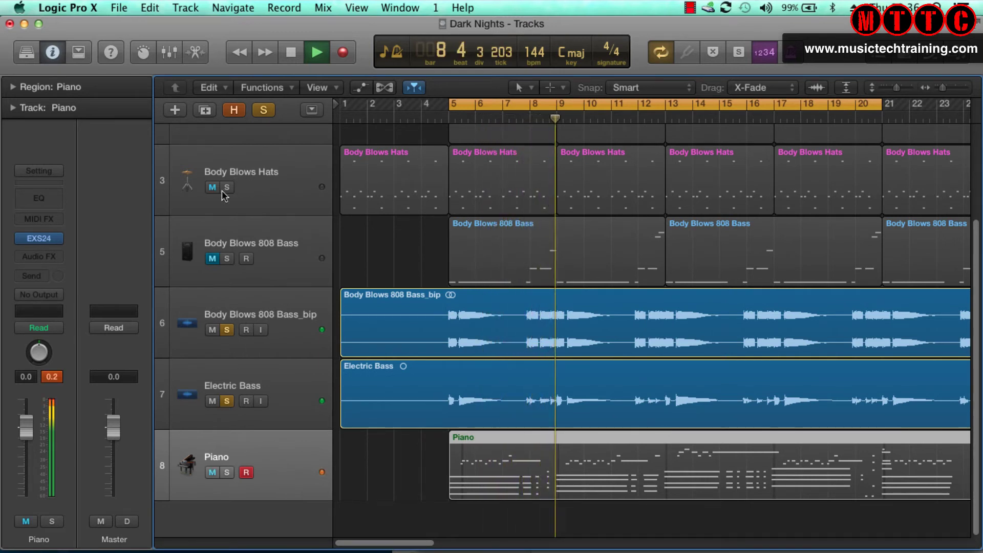
{"action": "left_click_drag", "start_coordinate": [977, 233], "coordinate": [964, 143]}
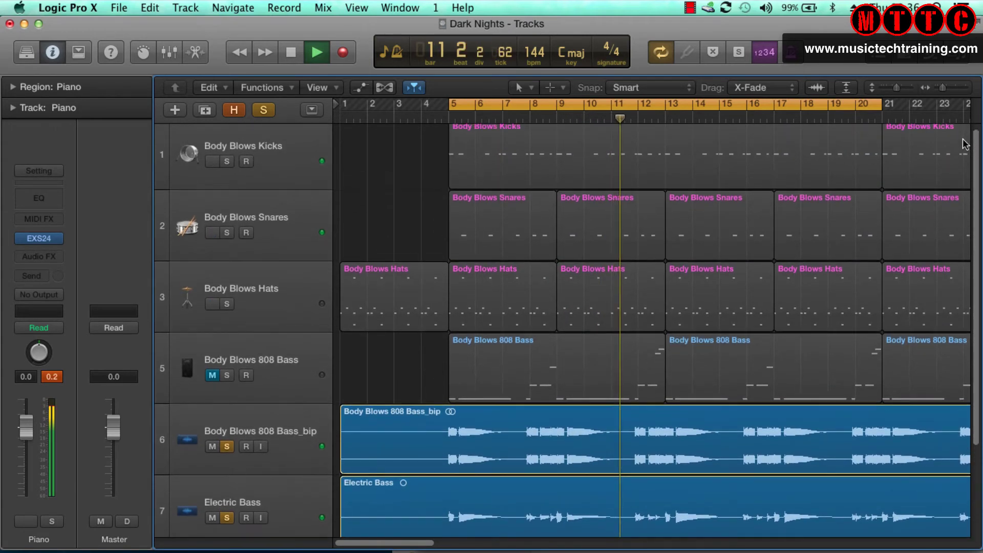
{"action": "left_click", "coordinate": [262, 111]}
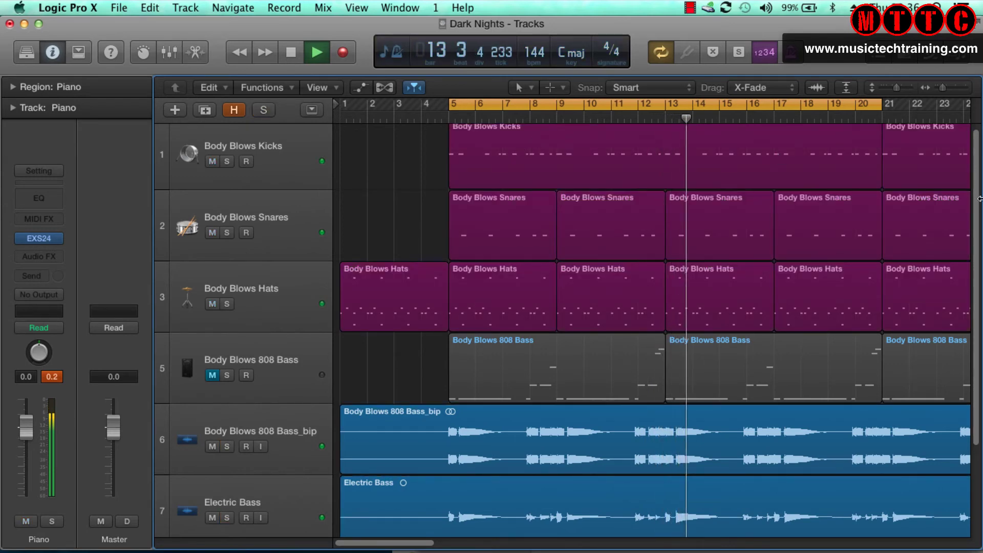
{"action": "left_click_drag", "start_coordinate": [979, 203], "coordinate": [979, 363]}
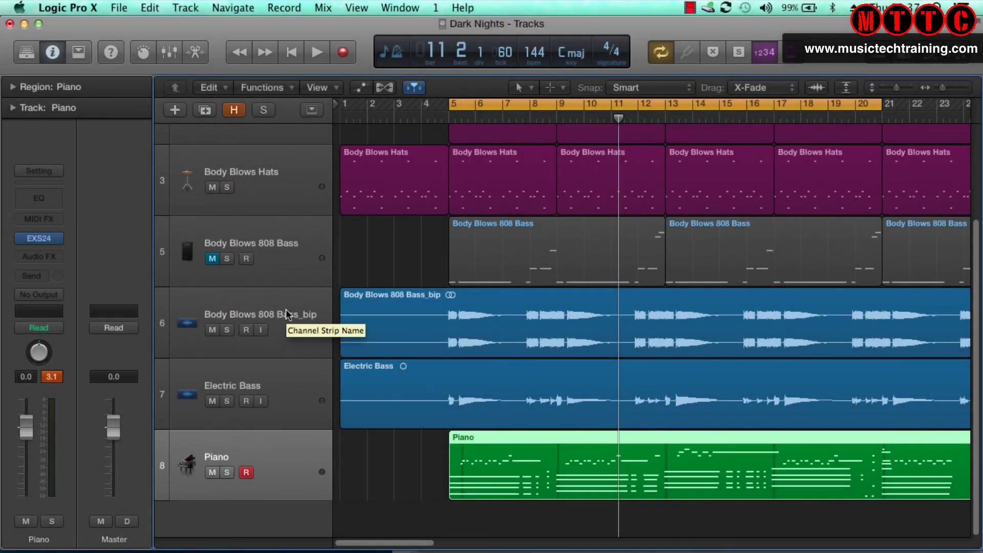
- Open the Channel EQ of the Body Blows 808 Bass_bip track with its analyzer on and collapse the plug-in window's header
{"action": "left_click", "coordinate": [288, 314]}
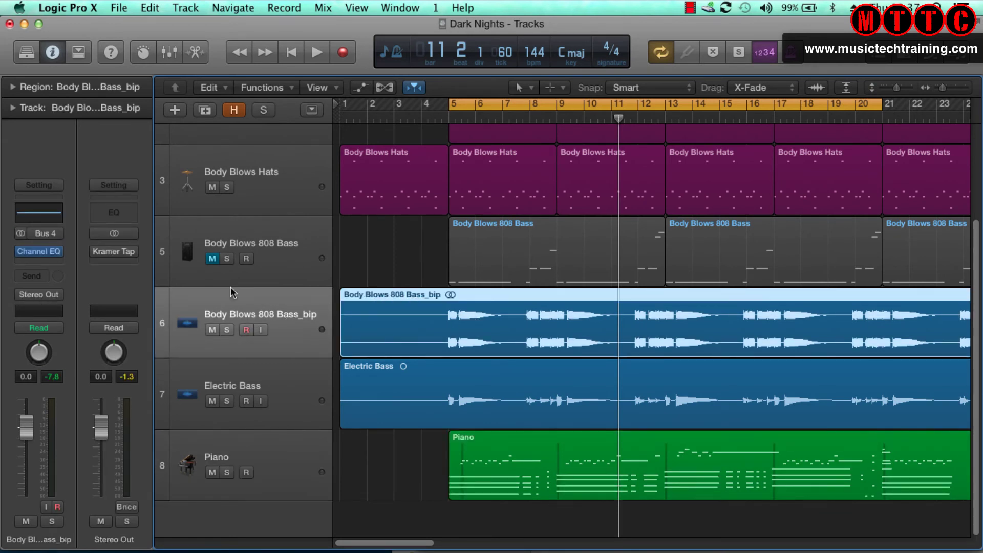
{"action": "left_click", "coordinate": [39, 212]}
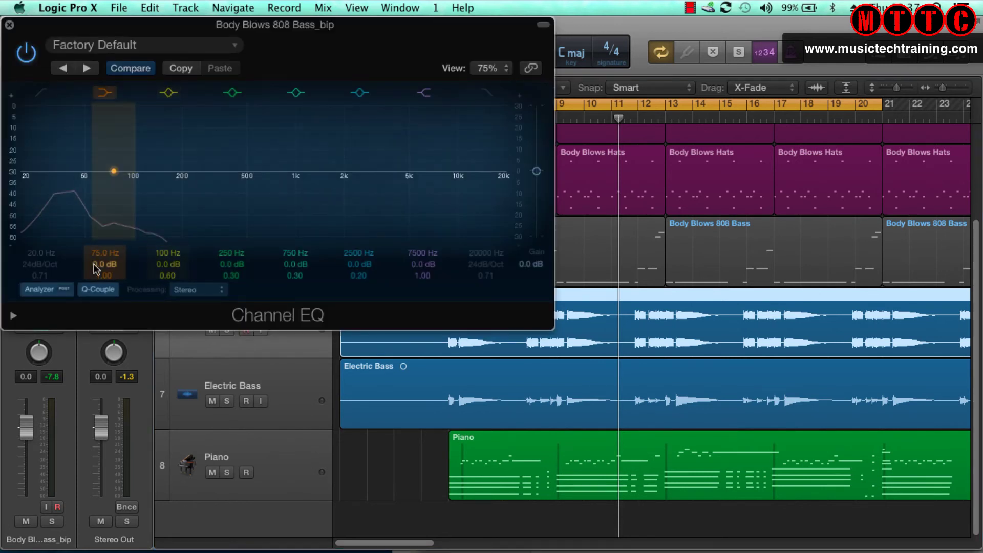
{"action": "left_click", "coordinate": [52, 290]}
{"action": "left_click", "coordinate": [52, 289]}
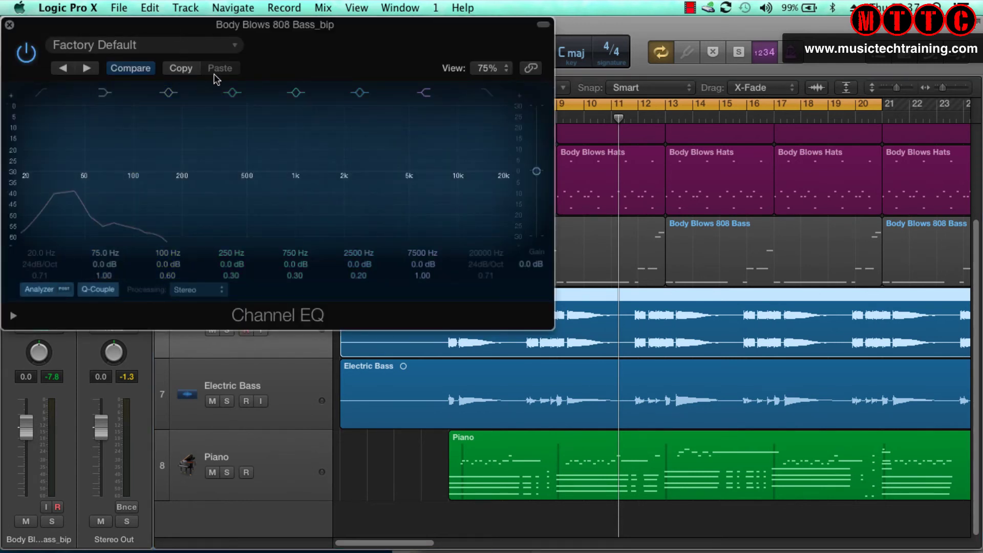
{"action": "left_click", "coordinate": [542, 24]}
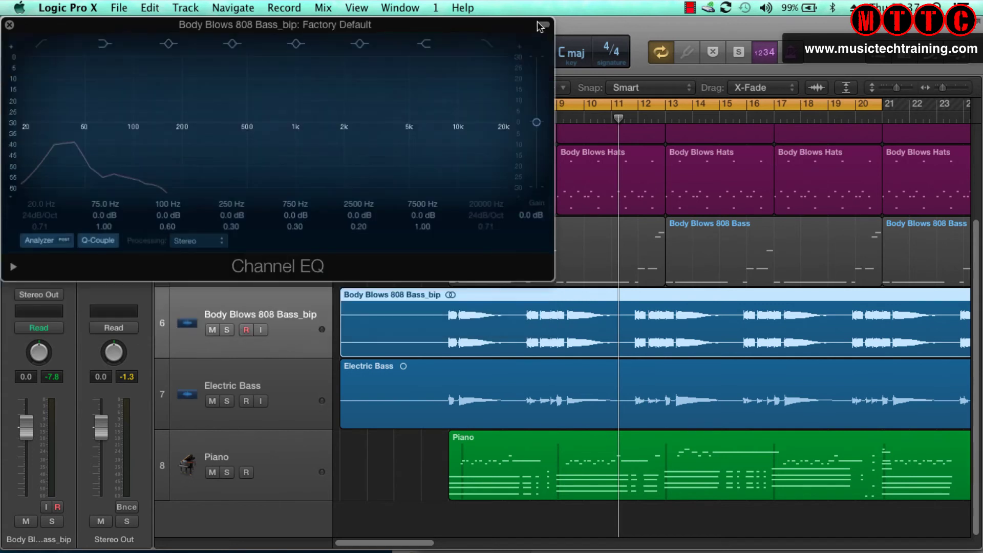
- Open the Electric Bass track's Channel EQ with its analyzer on, alongside the 808 bass EQ for comparison
{"action": "left_click", "coordinate": [307, 390]}
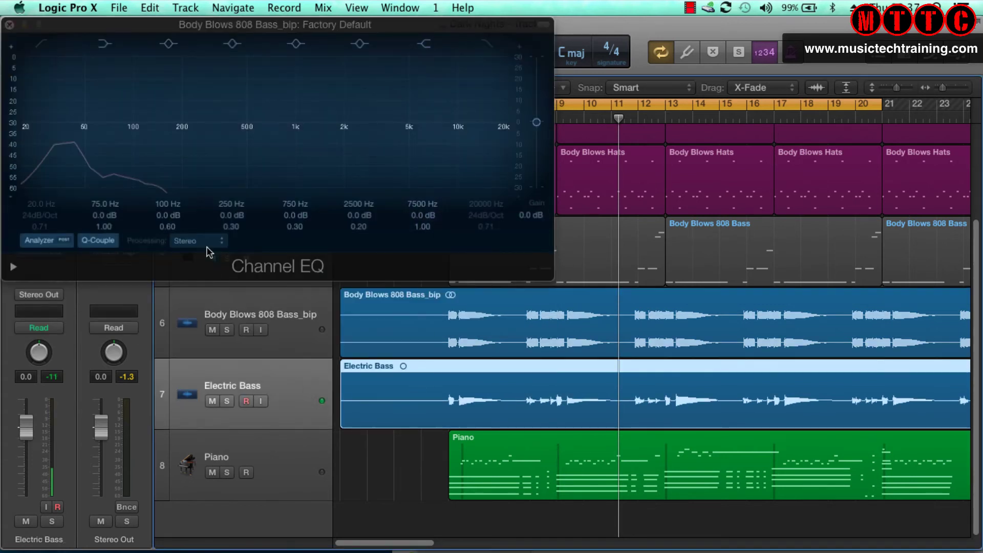
{"action": "key", "text": "i"}
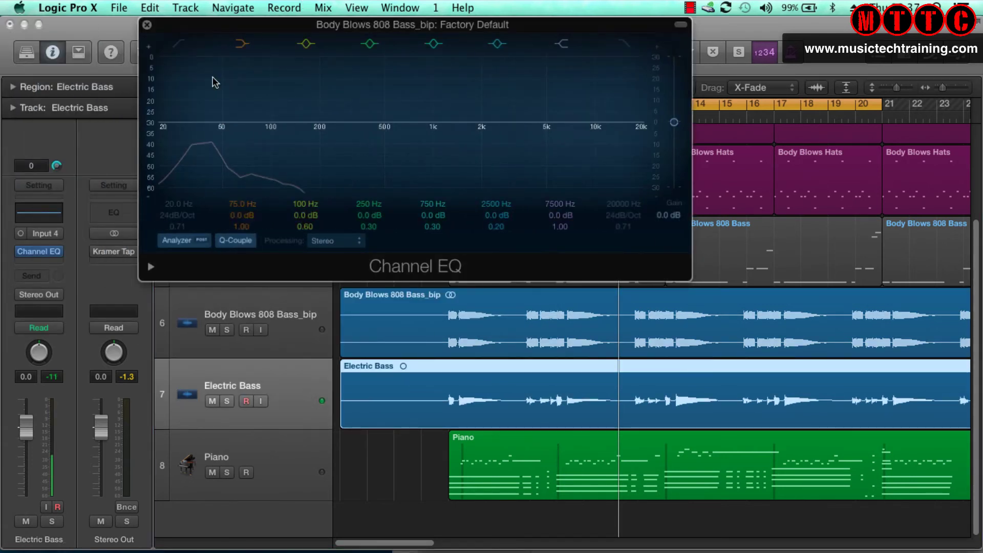
{"action": "left_click", "coordinate": [45, 212]}
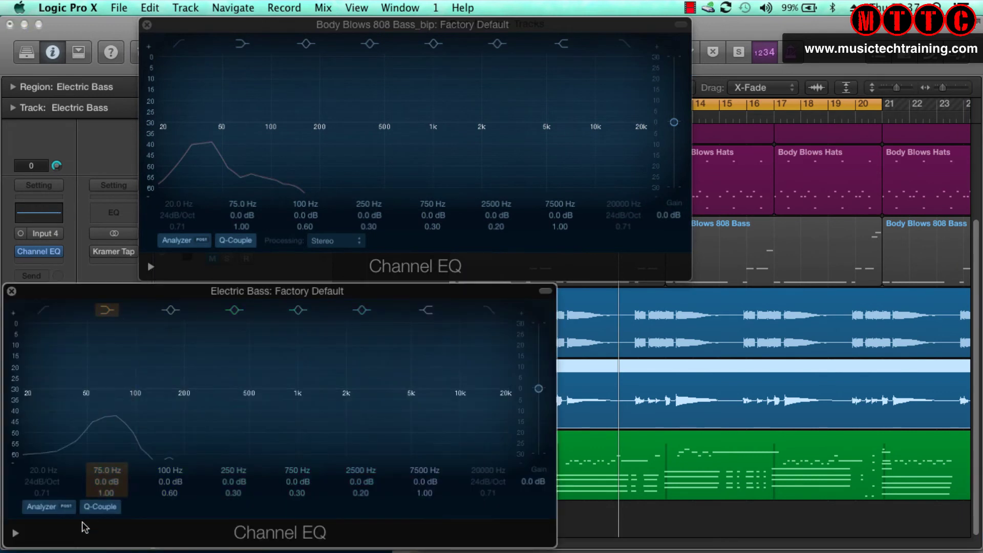
{"action": "left_click", "coordinate": [60, 510]}
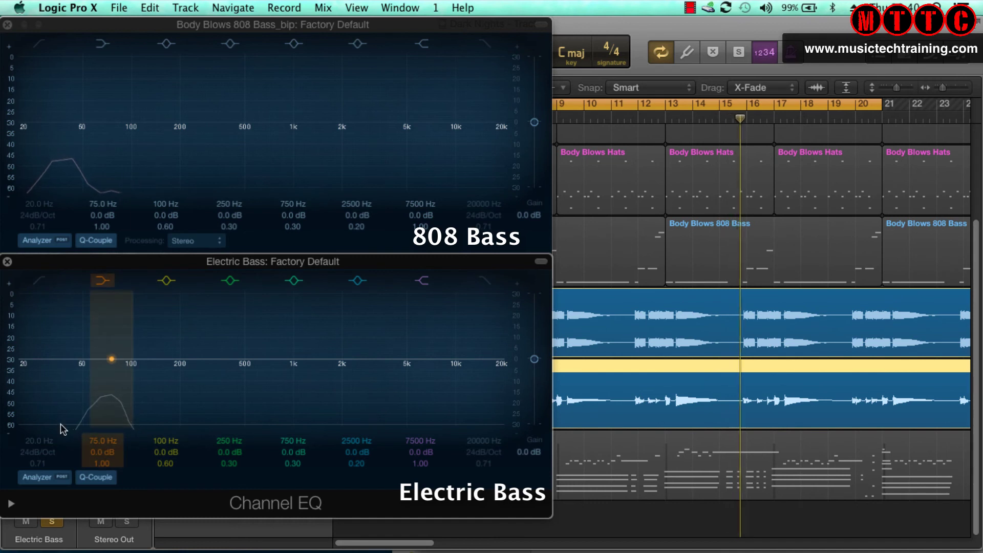
- Enable the low-cut band in the Electric Bass Channel EQ and set its frequency to 36 Hz
{"action": "left_click", "coordinate": [40, 283]}
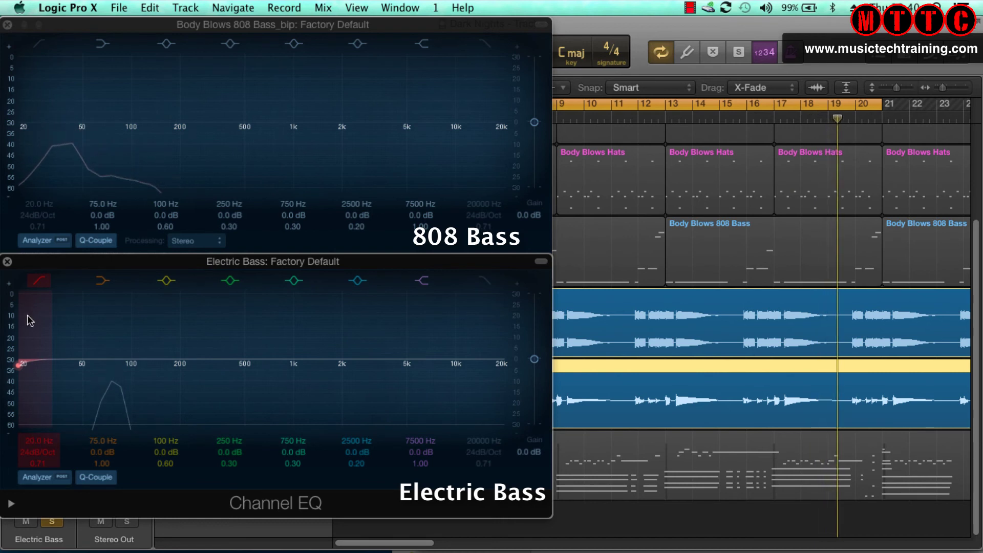
{"action": "left_click_drag", "start_coordinate": [29, 443], "coordinate": [29, 433]}
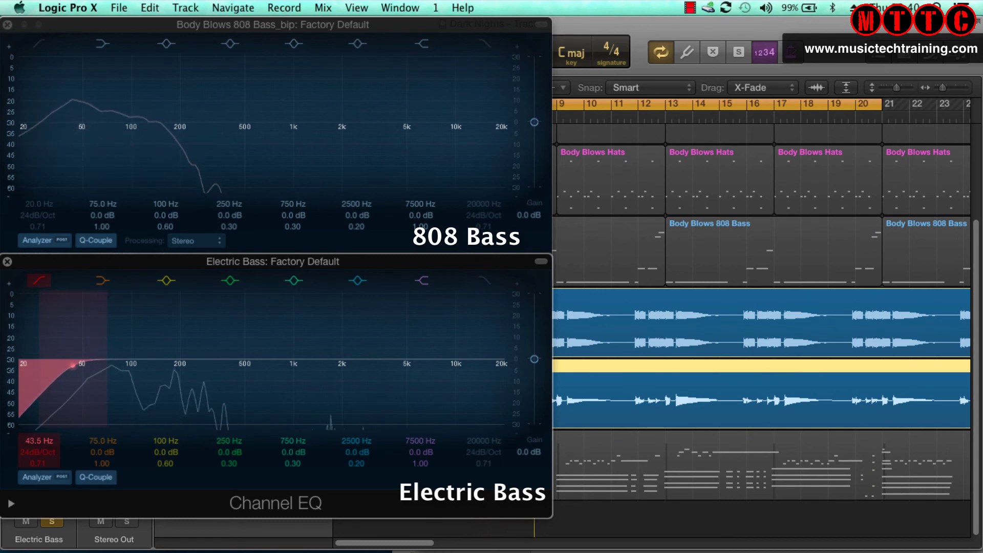
{"action": "left_click_drag", "start_coordinate": [31, 440], "coordinate": [31, 449]}
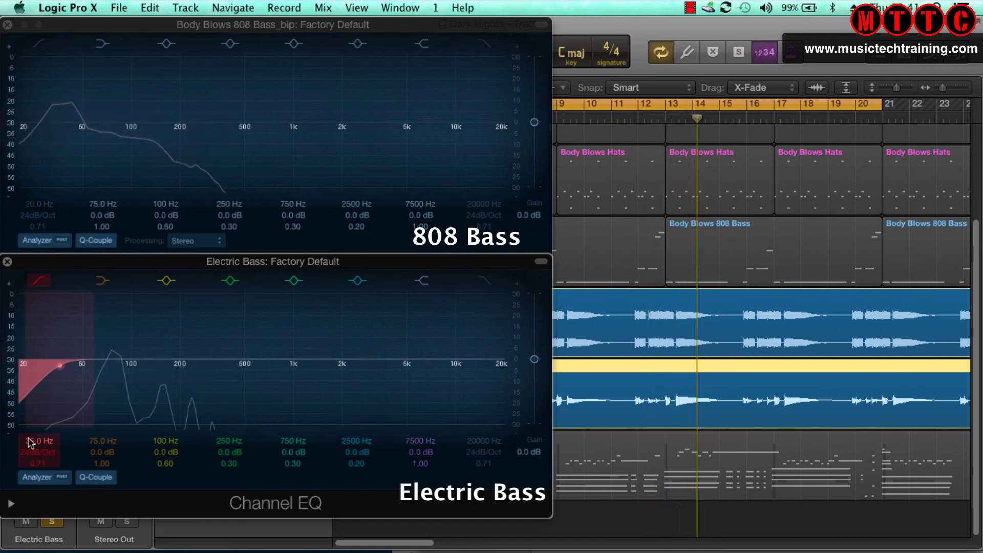
{"action": "left_click", "coordinate": [61, 119]}
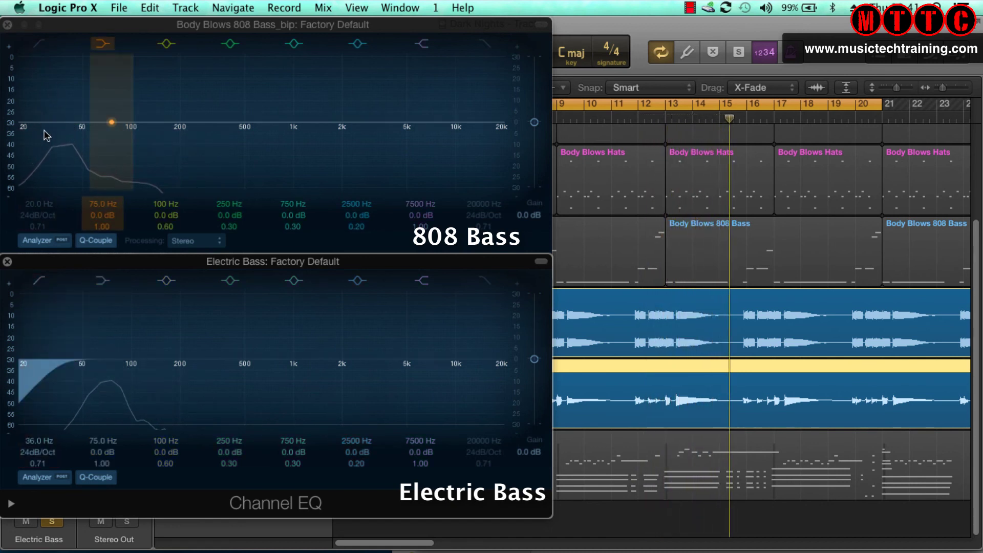
{"action": "left_click", "coordinate": [72, 377]}
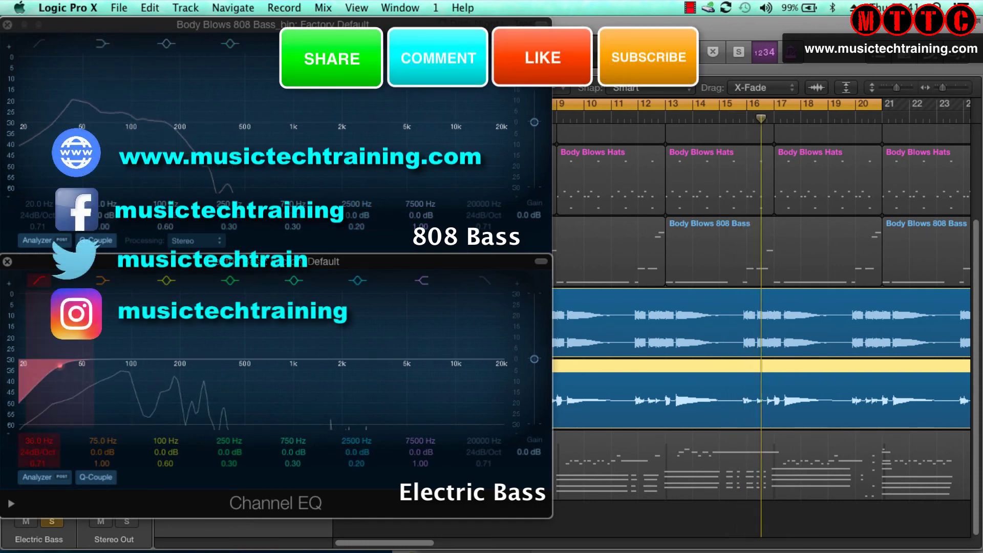
{"action": "left_click", "coordinate": [93, 97]}
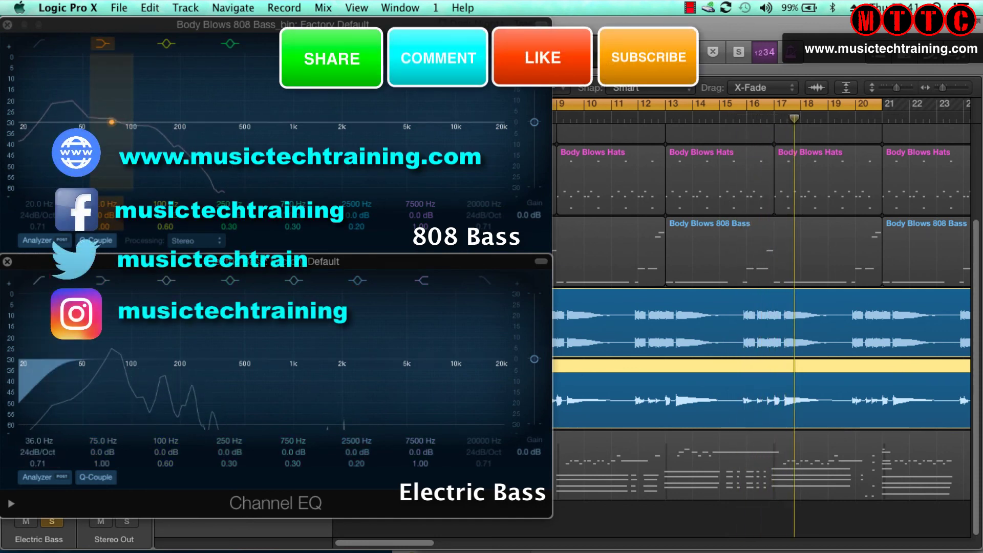